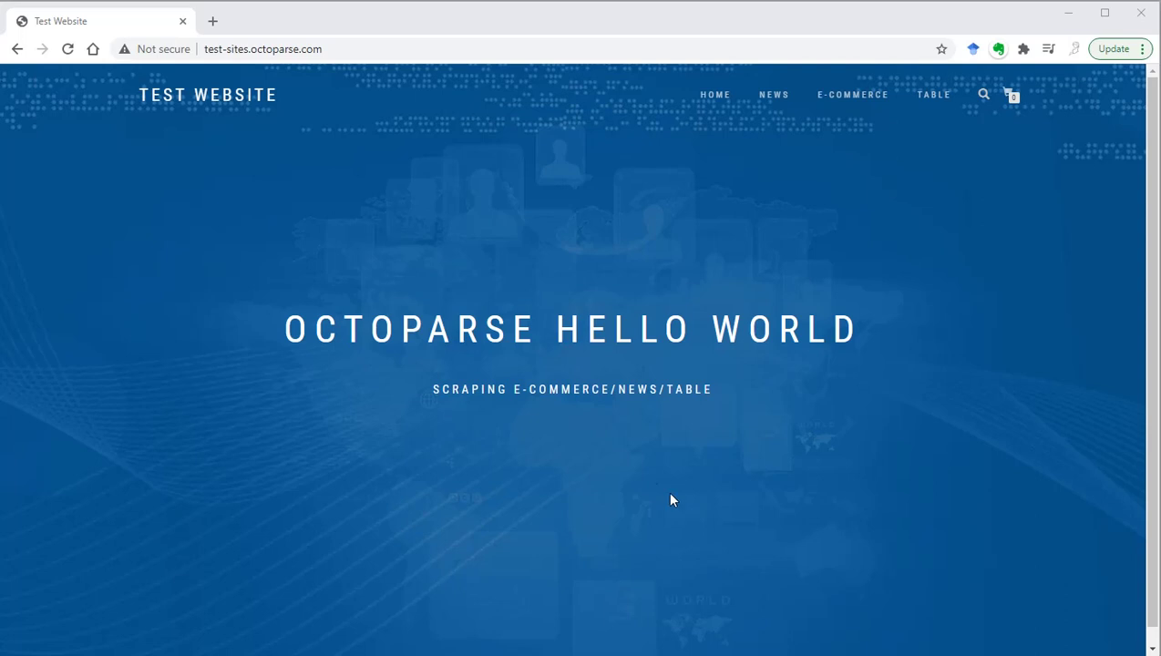
Step: Load amazon.com/robots.txt and scroll through its Disallow and Allow rules
{"action": "left_click", "coordinate": [349, 49]}
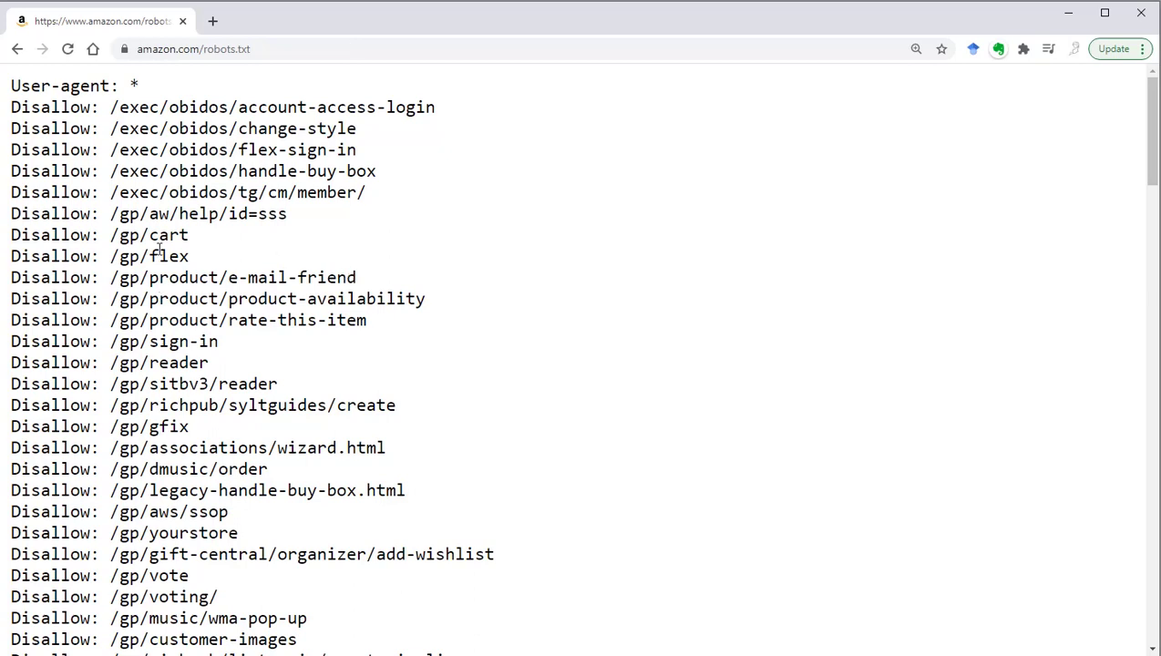
{"action": "scroll", "coordinate": [209, 449], "scroll_direction": "down", "scroll_amount": 3}
{"action": "scroll", "coordinate": [209, 449], "scroll_direction": "down", "scroll_amount": 5}
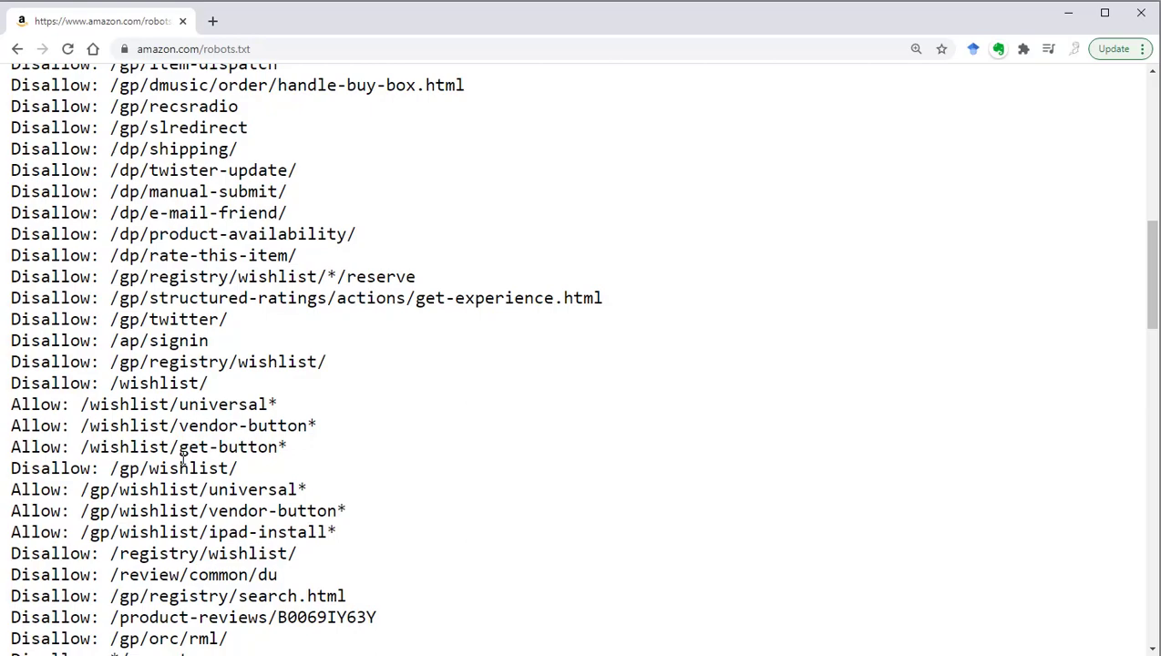
{"action": "scroll", "coordinate": [183, 460], "scroll_direction": "down", "scroll_amount": 11}
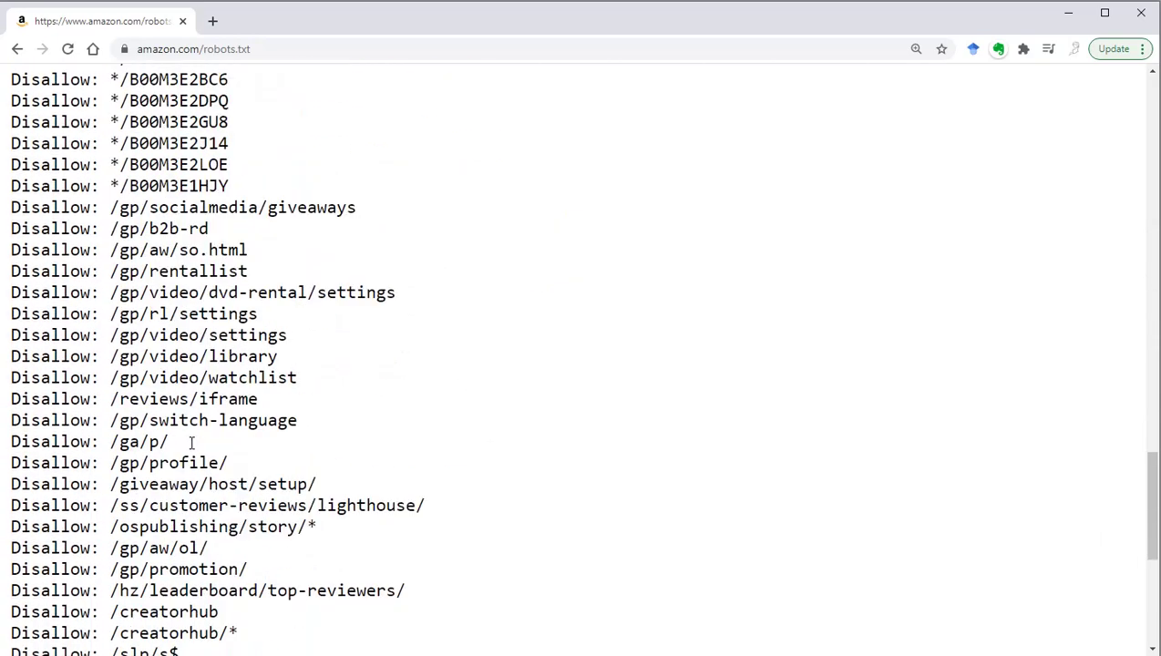
{"action": "scroll", "coordinate": [185, 429], "scroll_direction": "up", "scroll_amount": 6}
{"action": "scroll", "coordinate": [185, 429], "scroll_direction": "up", "scroll_amount": 13}
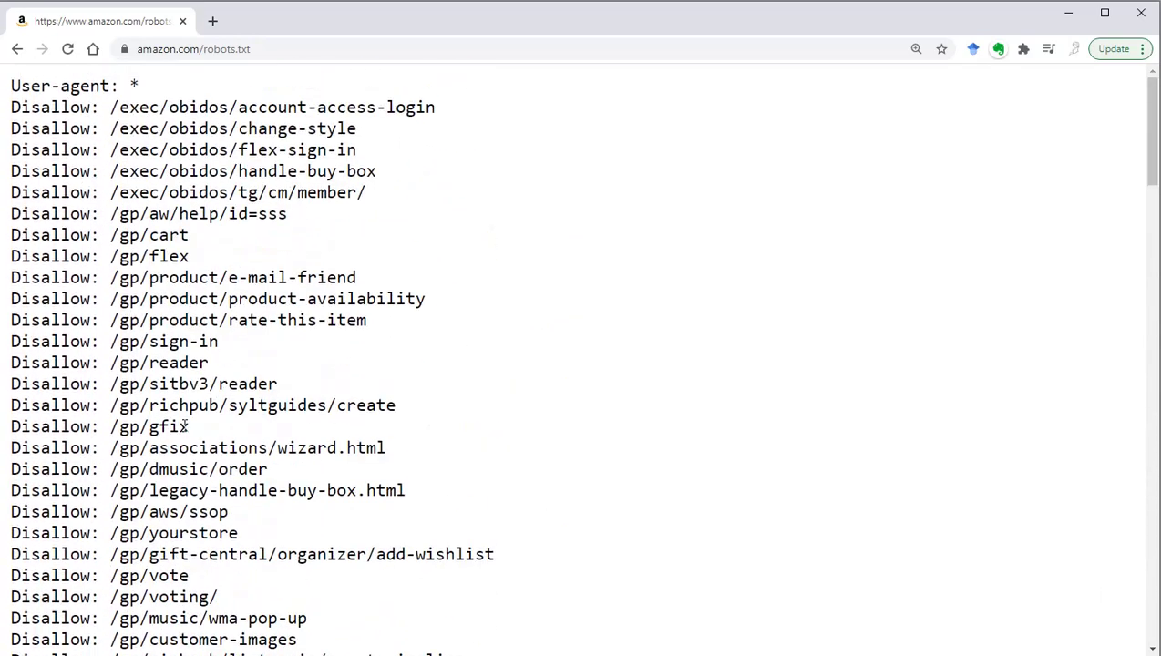
Step: Go back to the test website and look over its E-COMMERCE page
{"action": "left_click", "coordinate": [18, 50]}
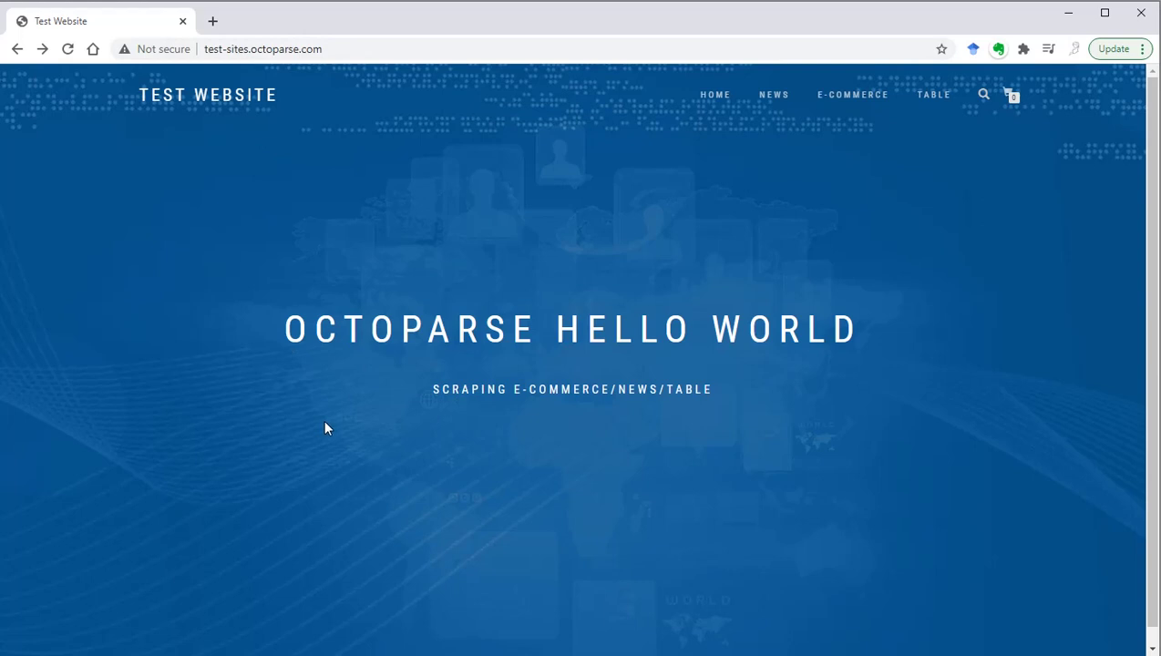
{"action": "left_click", "coordinate": [850, 102]}
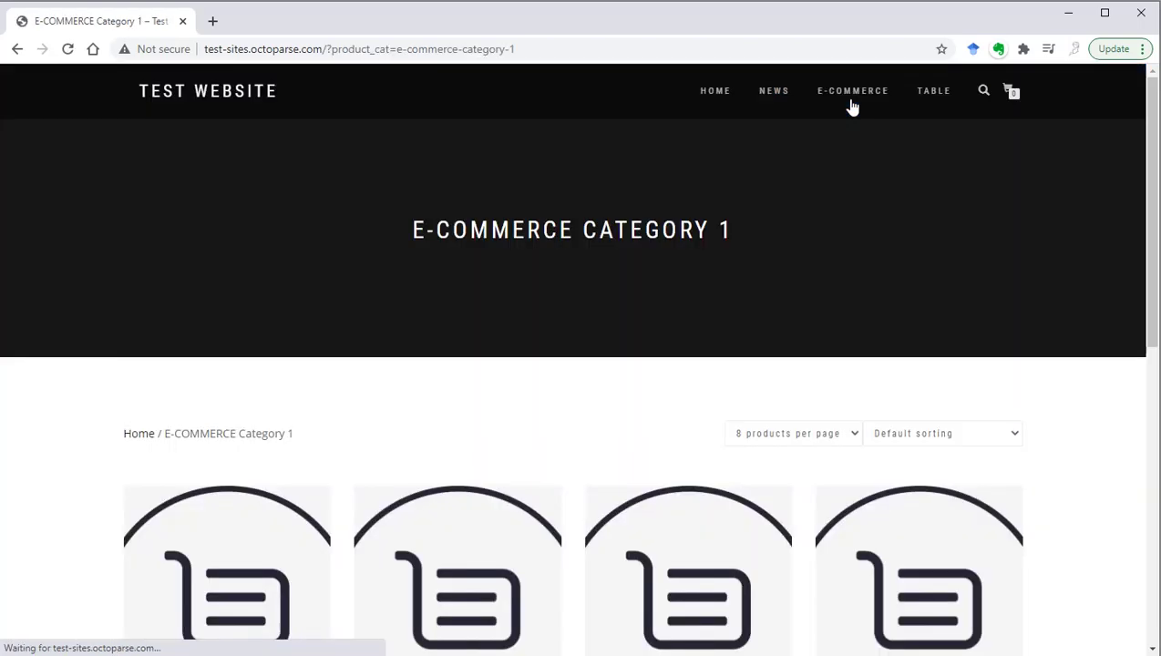
{"action": "scroll", "coordinate": [779, 428], "scroll_direction": "down", "scroll_amount": 4}
{"action": "scroll", "coordinate": [767, 461], "scroll_direction": "up", "scroll_amount": 4}
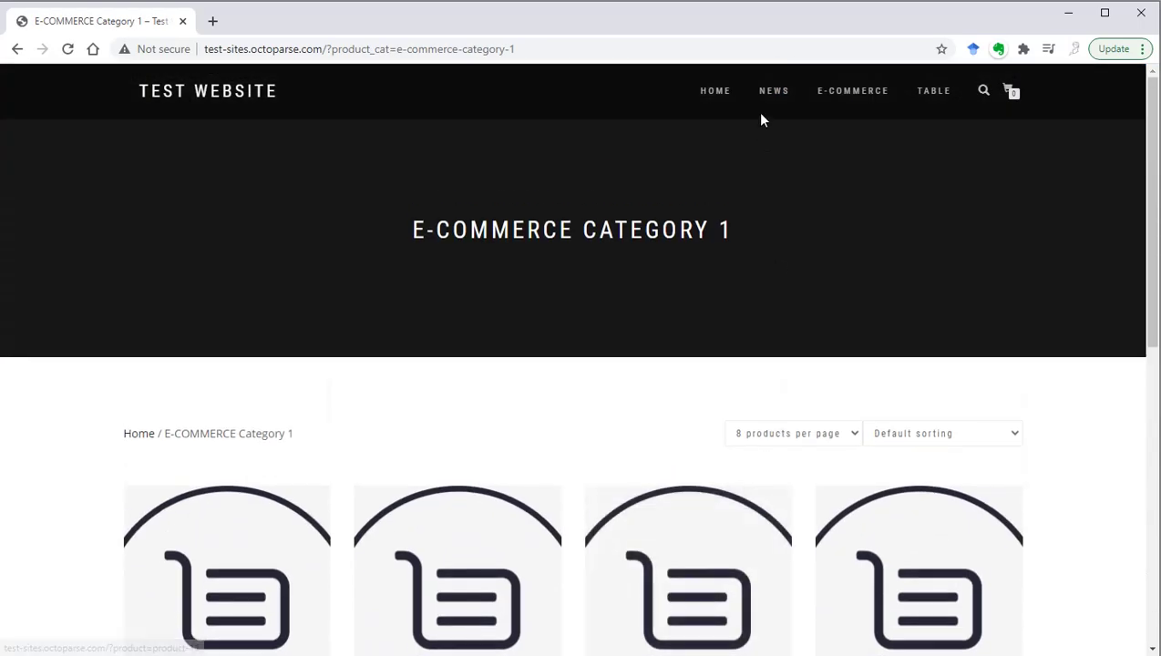
Step: Browse the News and Table pages, finishing on E-COMMERCE Category 1
{"action": "left_click", "coordinate": [771, 95]}
{"action": "scroll", "coordinate": [795, 500], "scroll_direction": "down", "scroll_amount": 5}
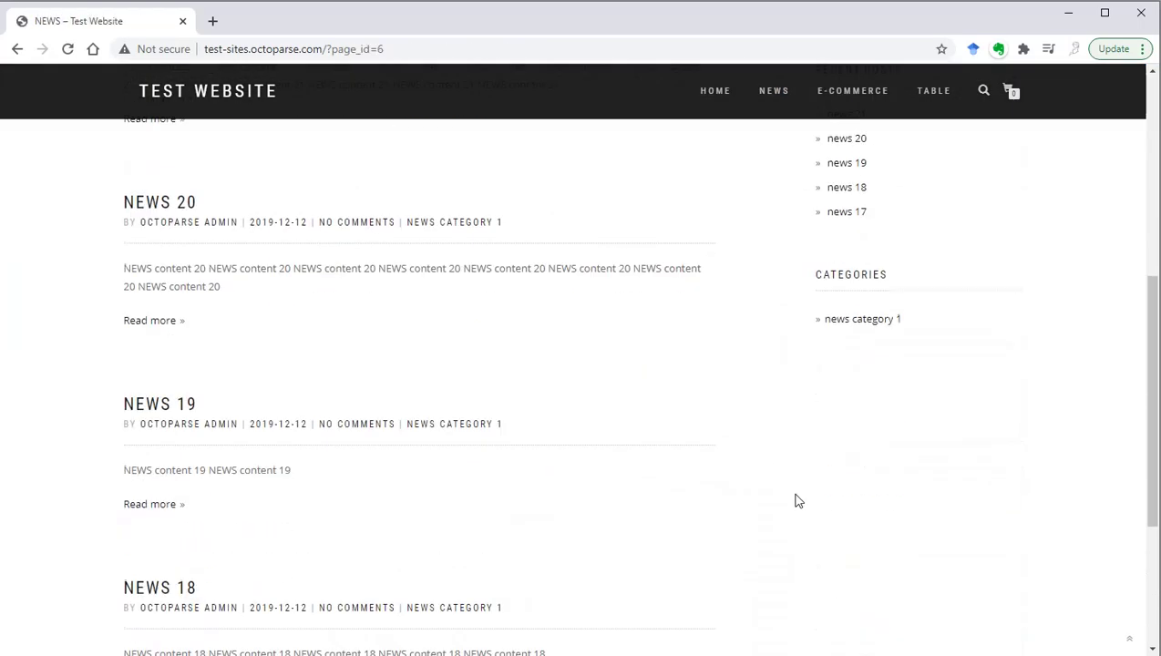
{"action": "left_click", "coordinate": [932, 107]}
{"action": "scroll", "coordinate": [787, 407], "scroll_direction": "down", "scroll_amount": 1}
{"action": "scroll", "coordinate": [787, 407], "scroll_direction": "up", "scroll_amount": 1}
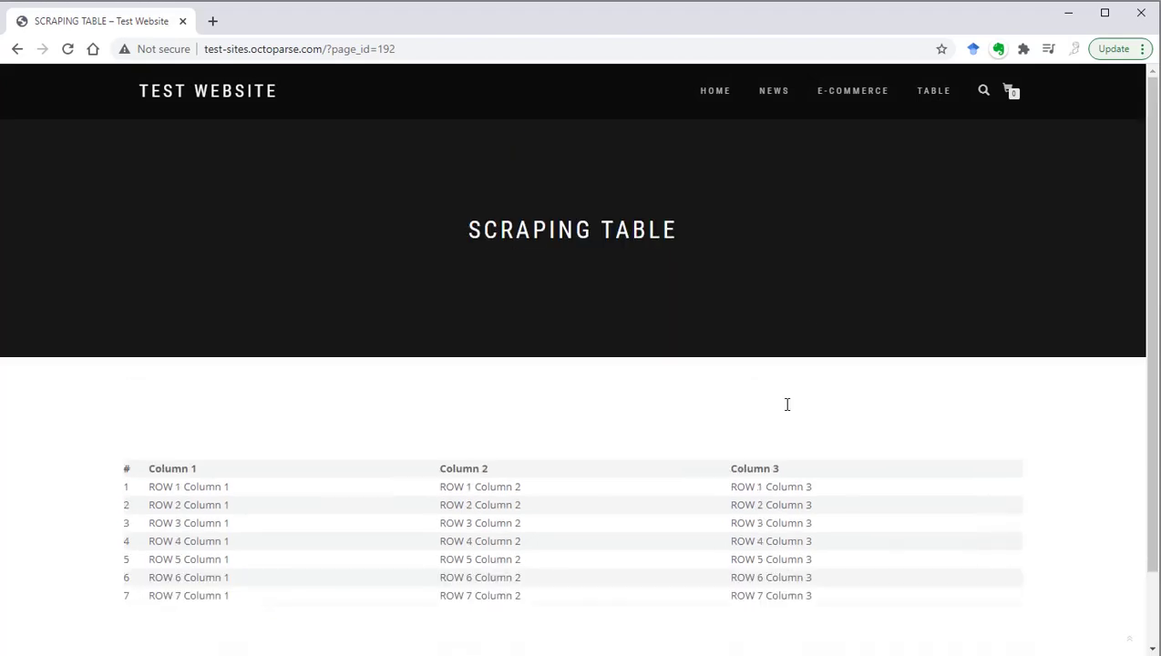
{"action": "left_click", "coordinate": [779, 101]}
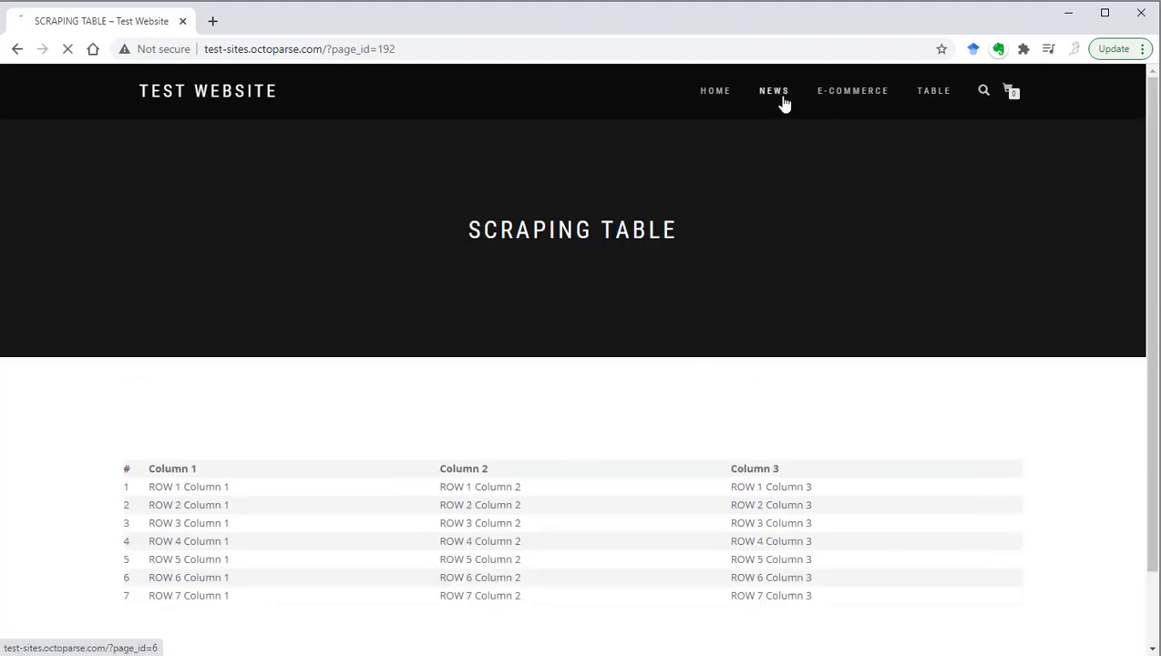
{"action": "left_click", "coordinate": [826, 96]}
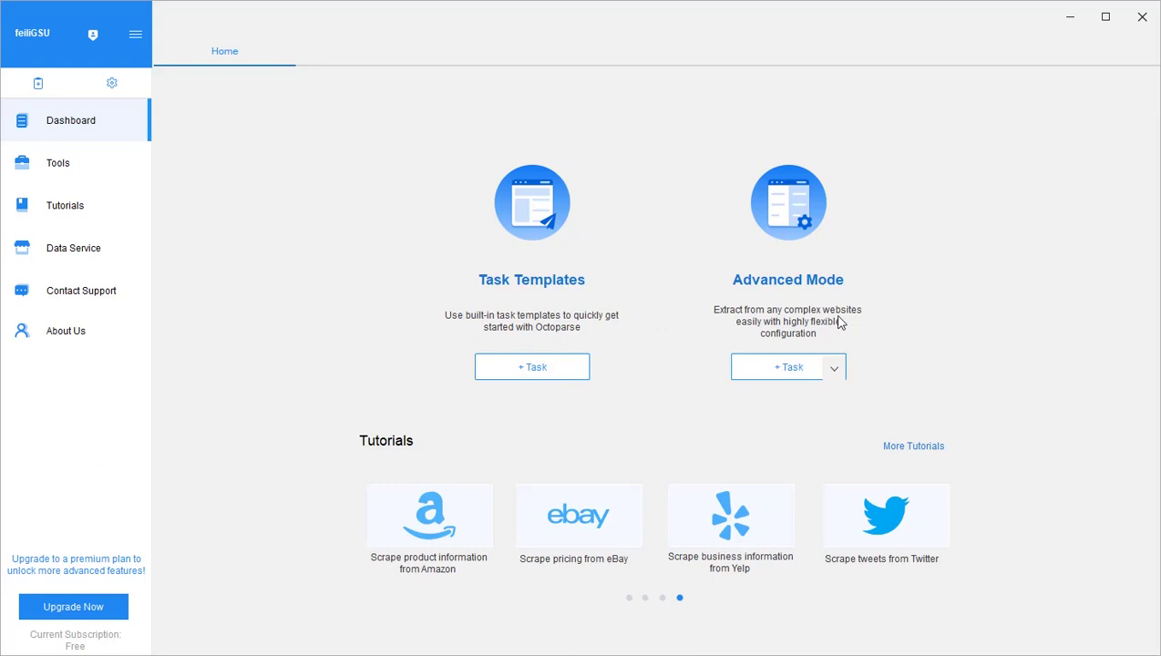
Step: Start a new task with + Task under Advanced Mode on the dashboard
{"action": "left_click", "coordinate": [800, 370]}
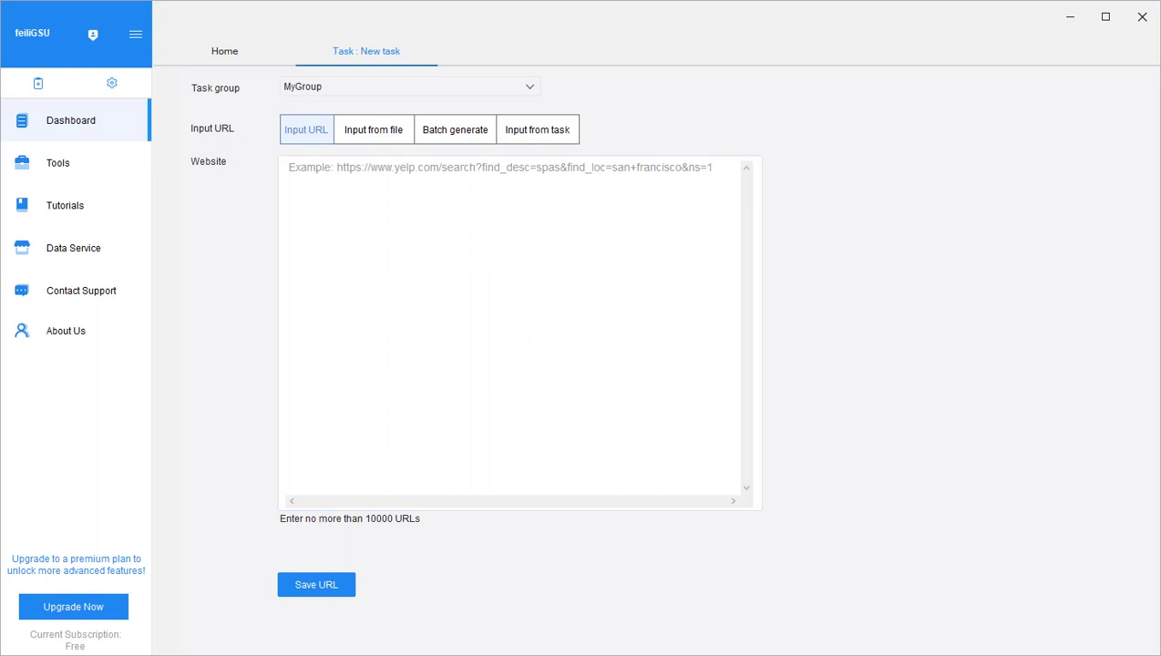
Step: Paste the E-COMMERCE Category 1 URL from Chrome as the task's Website and save it
{"action": "key", "text": "alt+Tab"}
{"action": "left_click", "coordinate": [562, 48]}
{"action": "key", "text": "ctrl+c"}
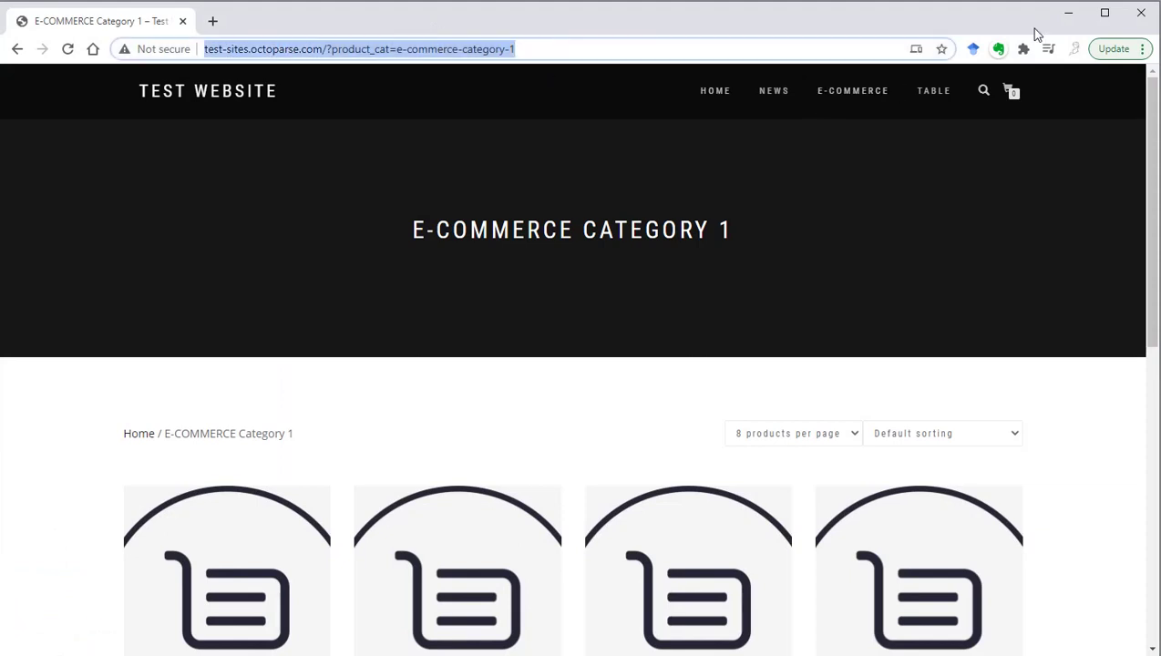
{"action": "key", "text": "alt+Tab"}
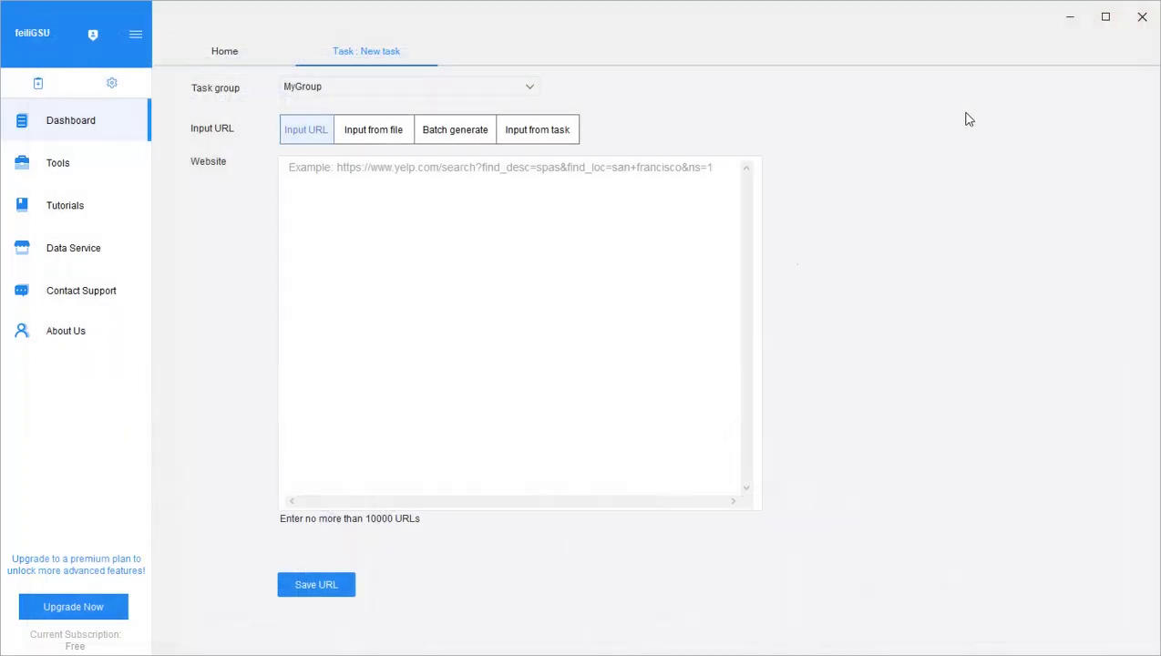
{"action": "left_click", "coordinate": [493, 229]}
{"action": "key", "text": "ctrl+v"}
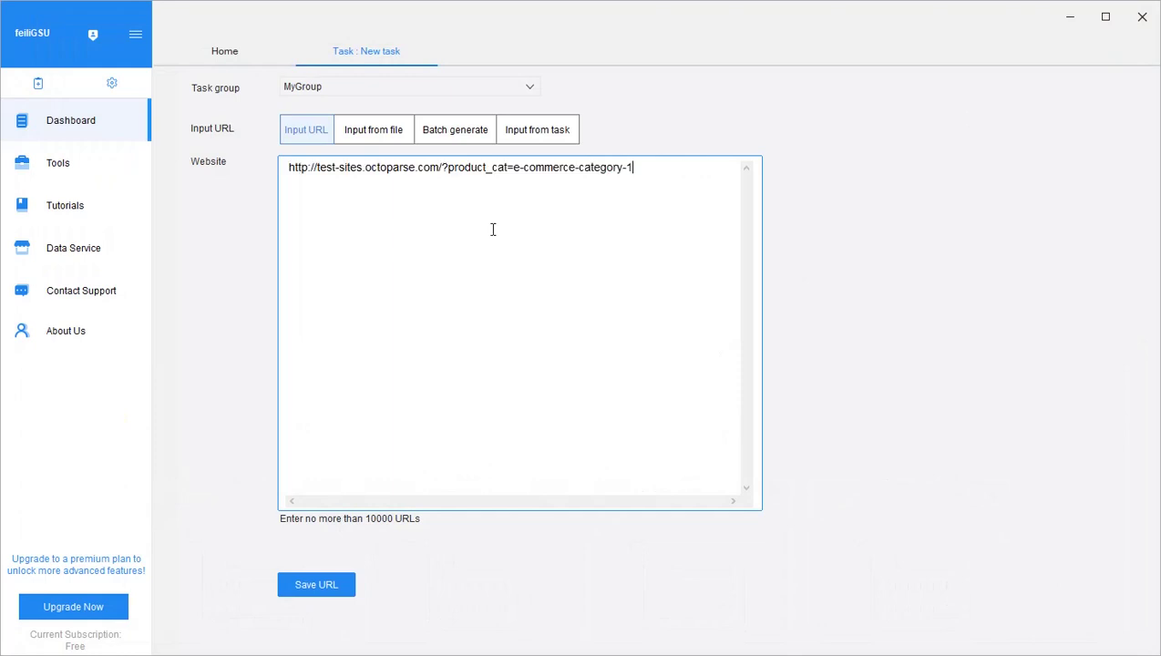
{"action": "left_click", "coordinate": [322, 590]}
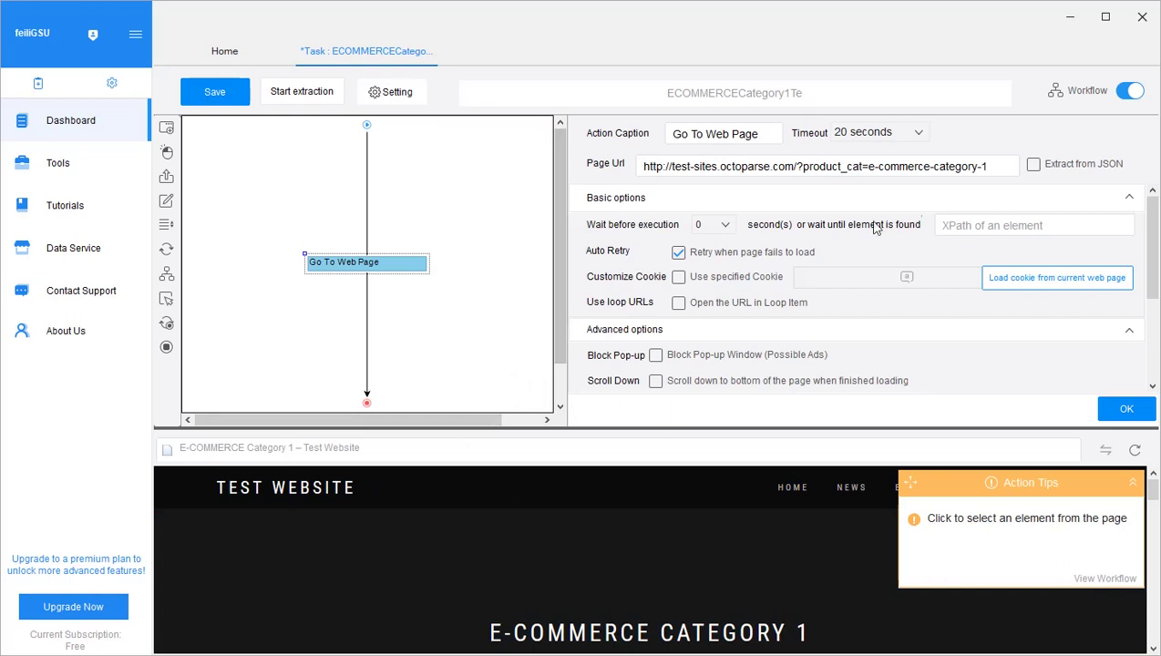
Step: Hide the workflow and select the PRODUCT 1 name on the category page
{"action": "left_click", "coordinate": [1130, 93]}
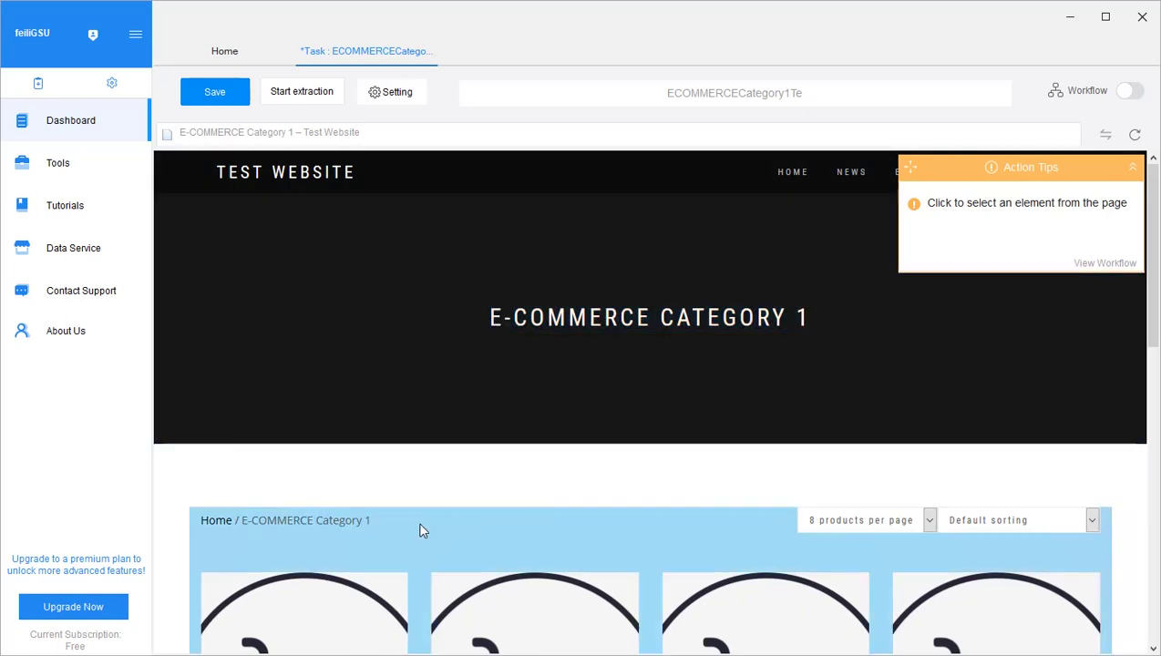
{"action": "scroll", "coordinate": [482, 470], "scroll_direction": "down", "scroll_amount": 2}
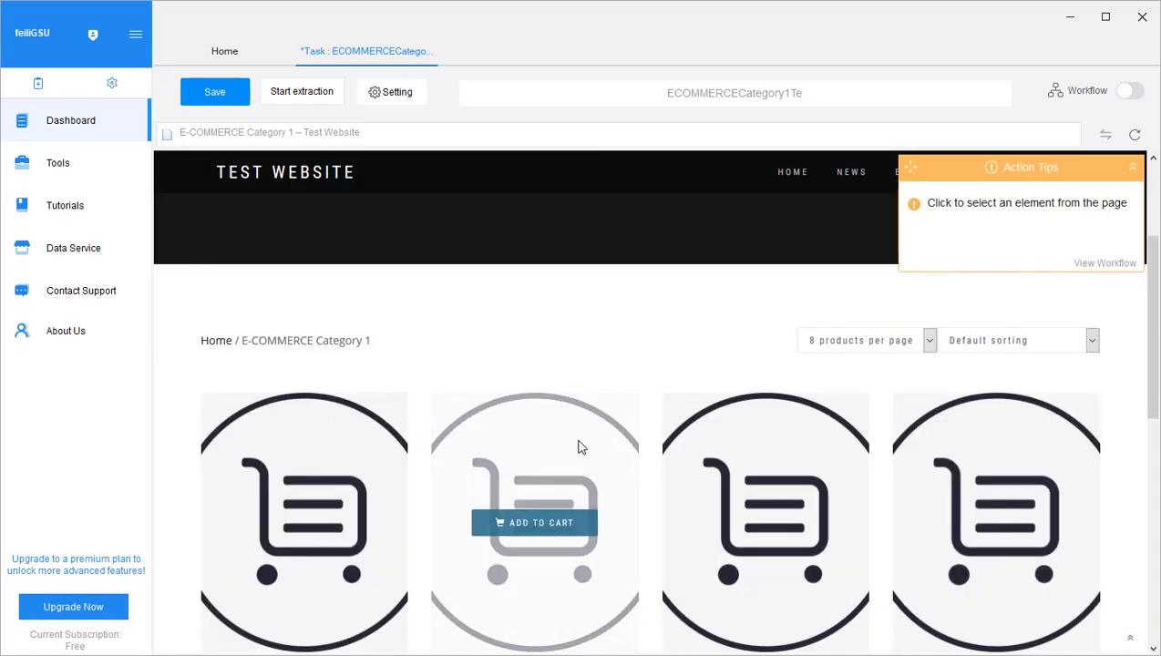
{"action": "scroll", "coordinate": [517, 608], "scroll_direction": "down", "scroll_amount": 1}
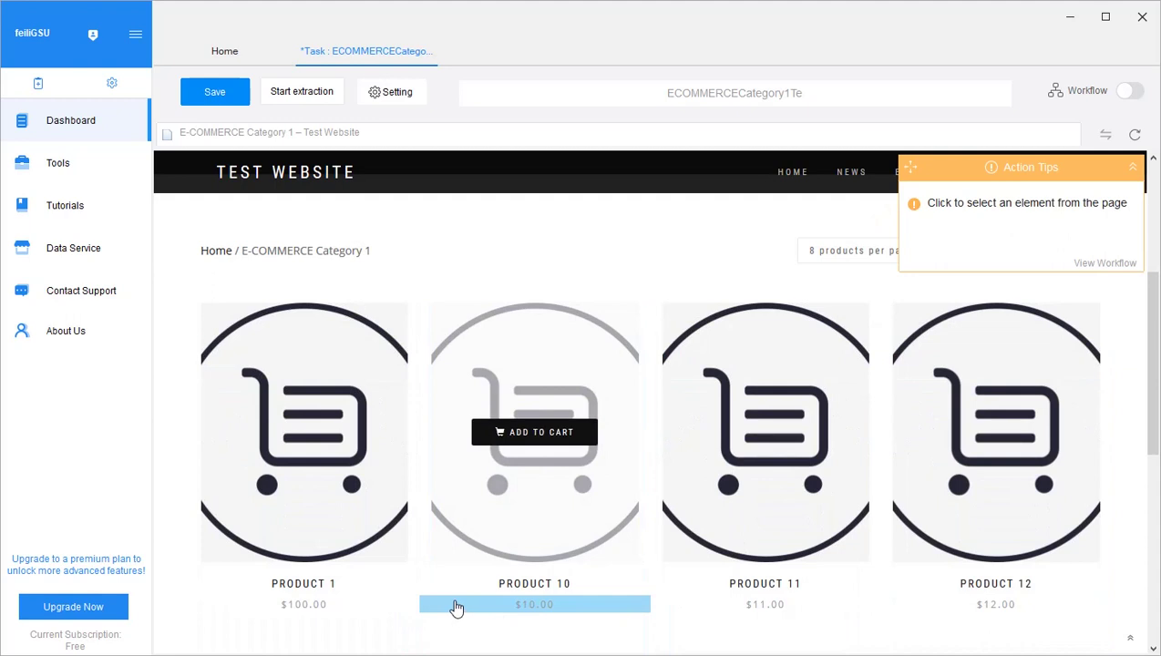
{"action": "scroll", "coordinate": [453, 608], "scroll_direction": "down", "scroll_amount": 3}
{"action": "scroll", "coordinate": [424, 533], "scroll_direction": "down", "scroll_amount": 2}
{"action": "scroll", "coordinate": [425, 531], "scroll_direction": "up", "scroll_amount": 4}
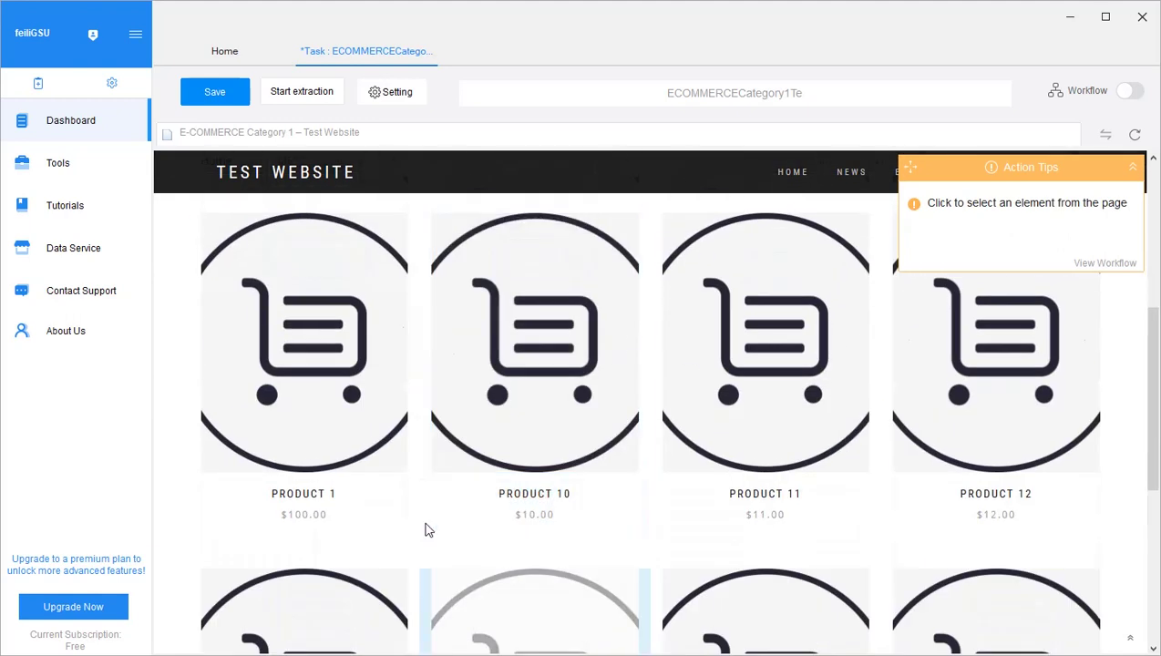
{"action": "left_click", "coordinate": [330, 503]}
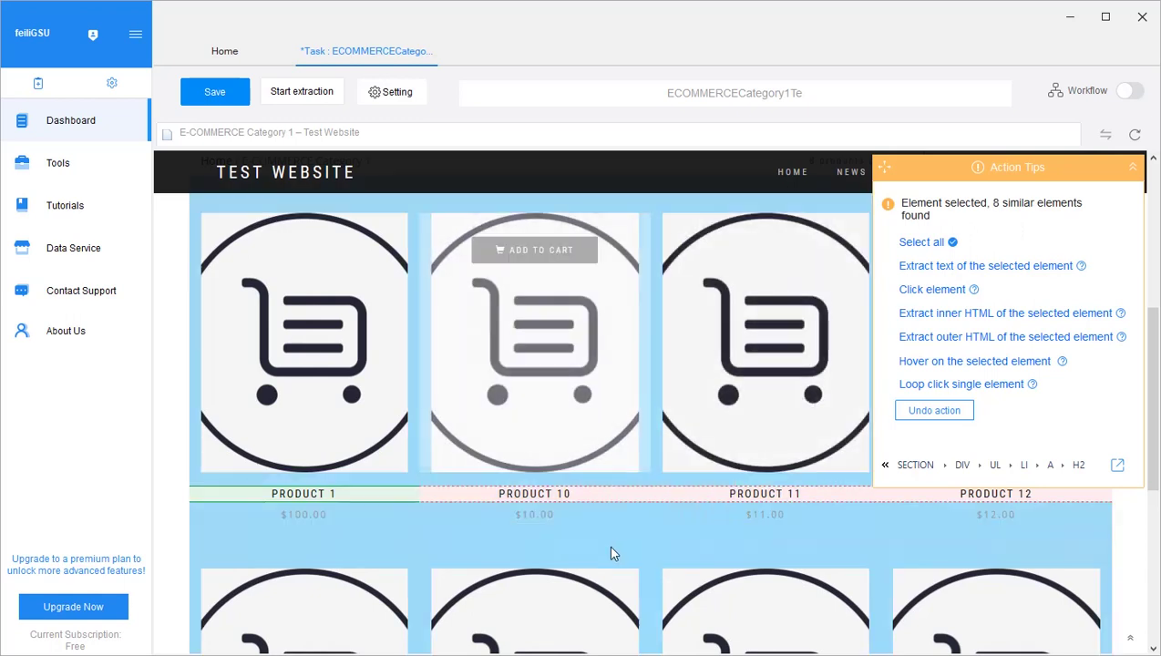
Step: Select all 8 product names, extract their text, and show the workflow again
{"action": "scroll", "coordinate": [629, 544], "scroll_direction": "down", "scroll_amount": 2}
{"action": "scroll", "coordinate": [633, 542], "scroll_direction": "down", "scroll_amount": 1}
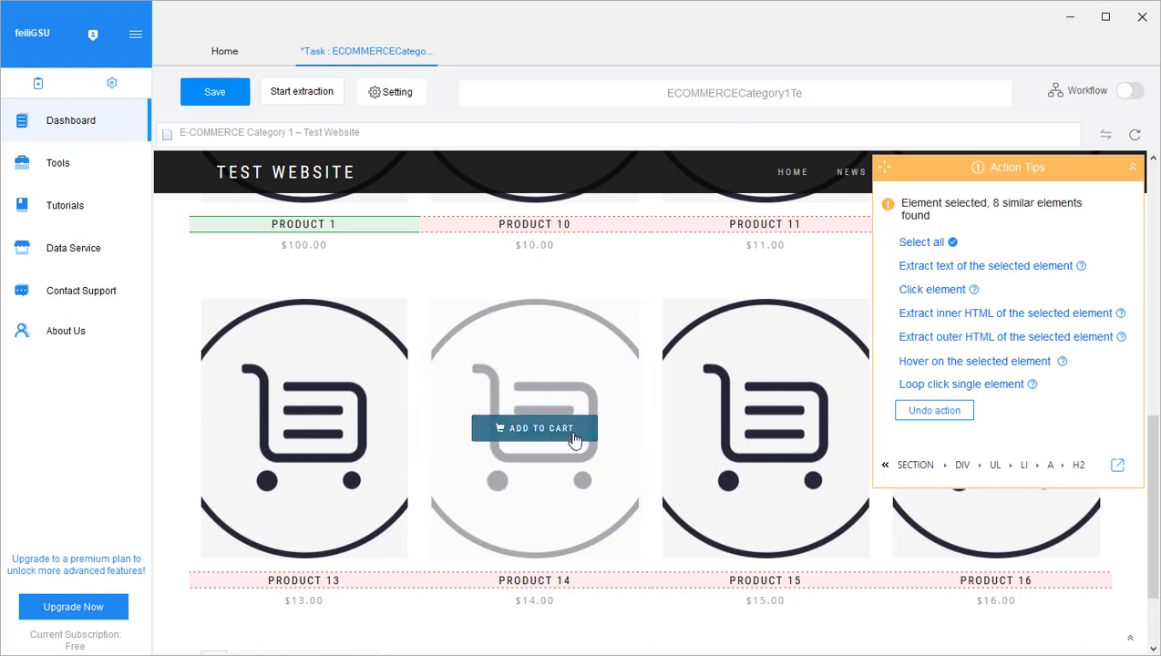
{"action": "scroll", "coordinate": [574, 442], "scroll_direction": "up", "scroll_amount": 2}
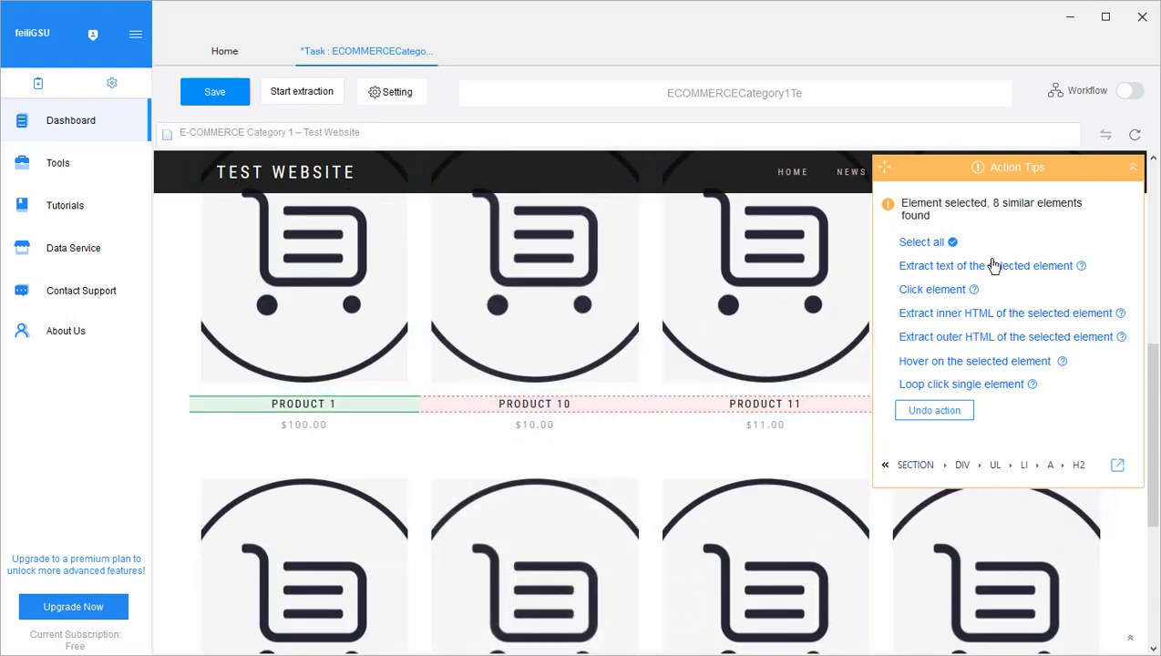
{"action": "left_click", "coordinate": [933, 242]}
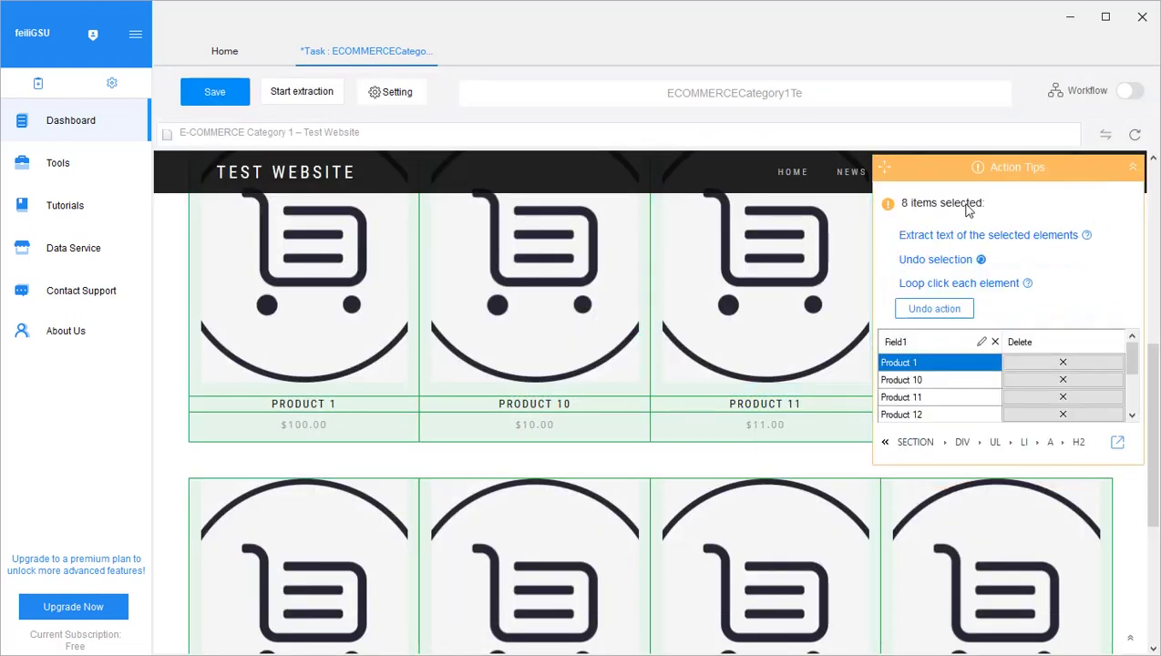
{"action": "scroll", "coordinate": [939, 383], "scroll_direction": "down", "scroll_amount": 3}
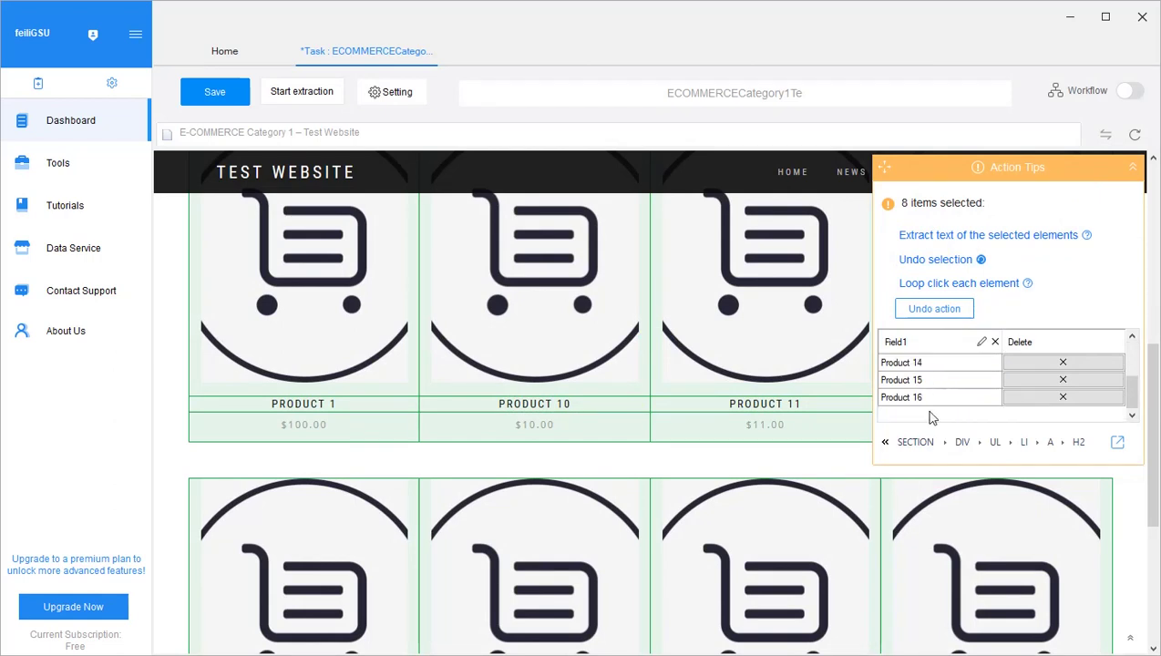
{"action": "scroll", "coordinate": [929, 417], "scroll_direction": "up", "scroll_amount": 3}
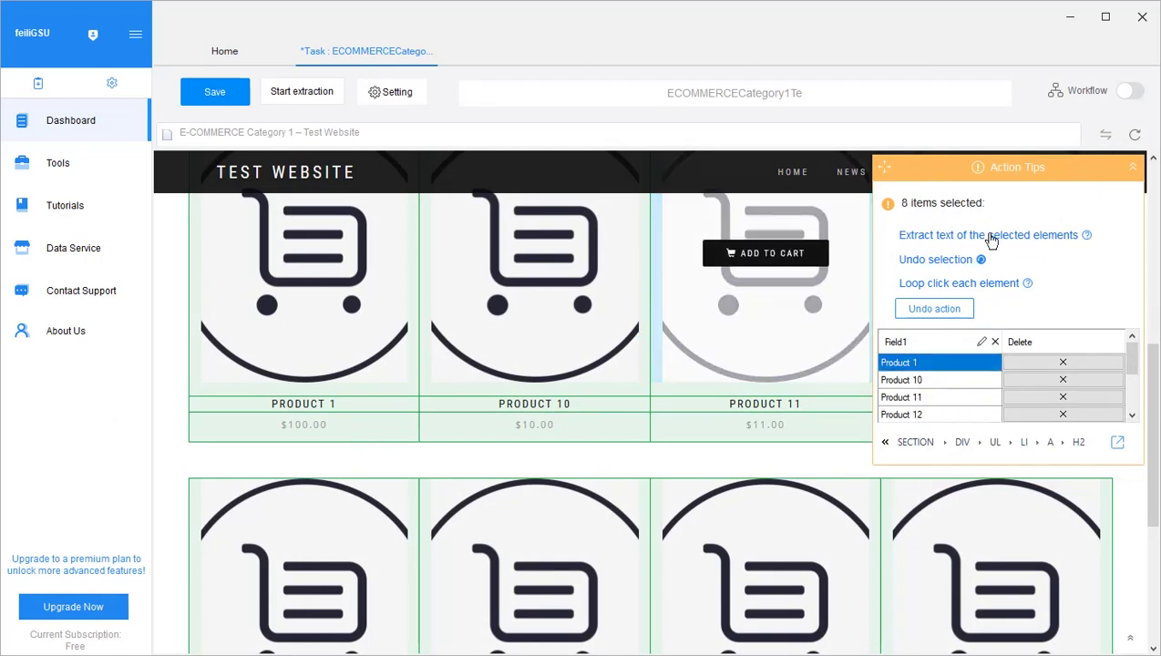
{"action": "left_click", "coordinate": [941, 239]}
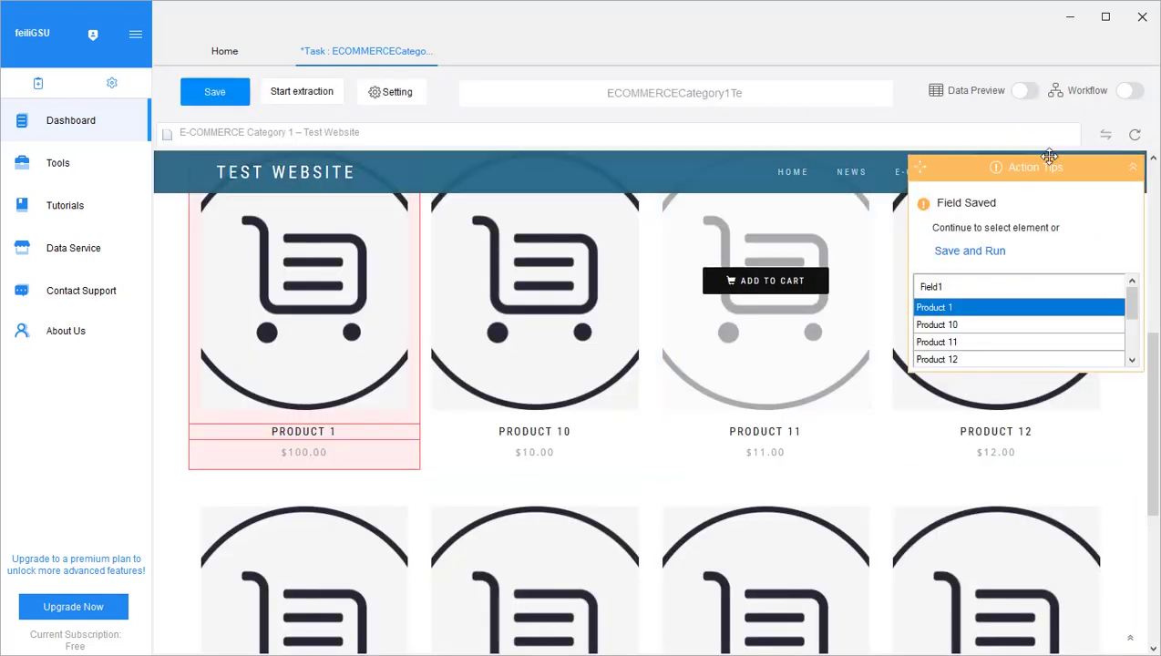
{"action": "left_click", "coordinate": [1132, 94]}
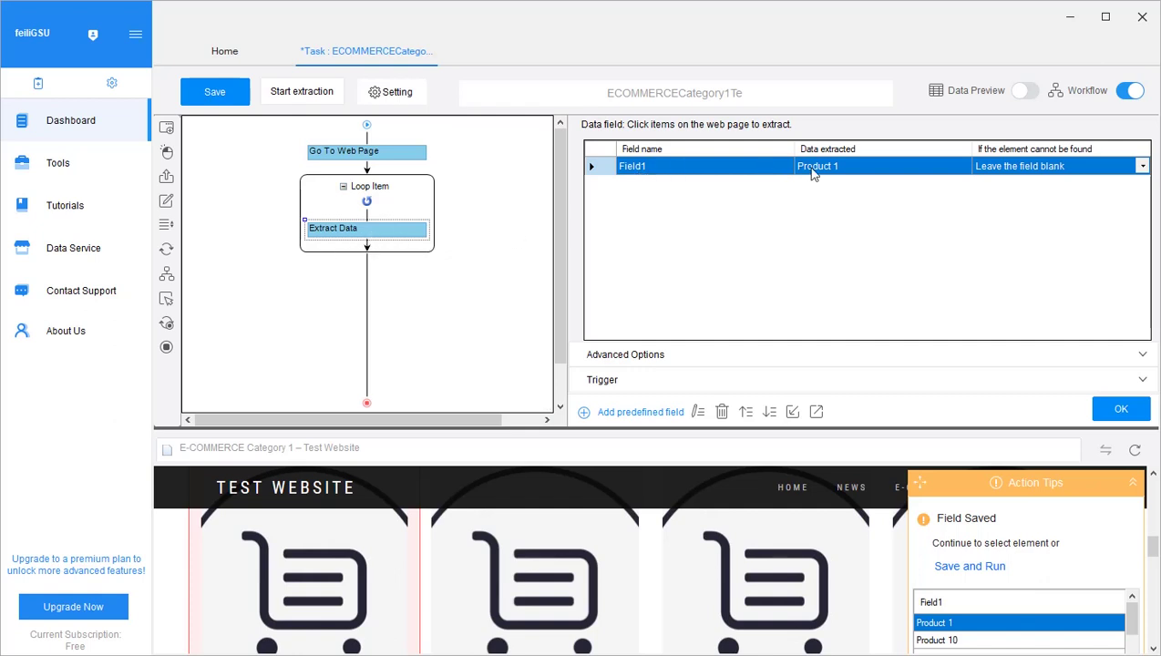
Step: Rename Field1 to 'Product' and hide the workflow again
{"action": "left_click", "coordinate": [649, 173]}
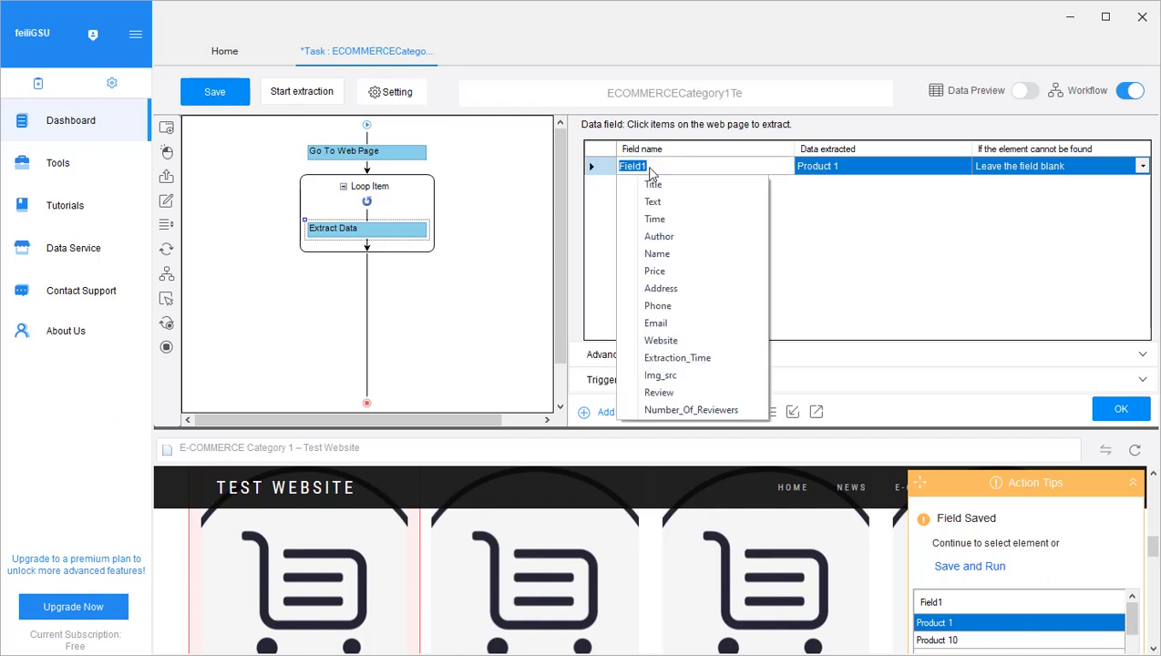
{"action": "left_click", "coordinate": [657, 253]}
{"action": "left_click", "coordinate": [649, 166]}
{"action": "type", "text": "Product"}
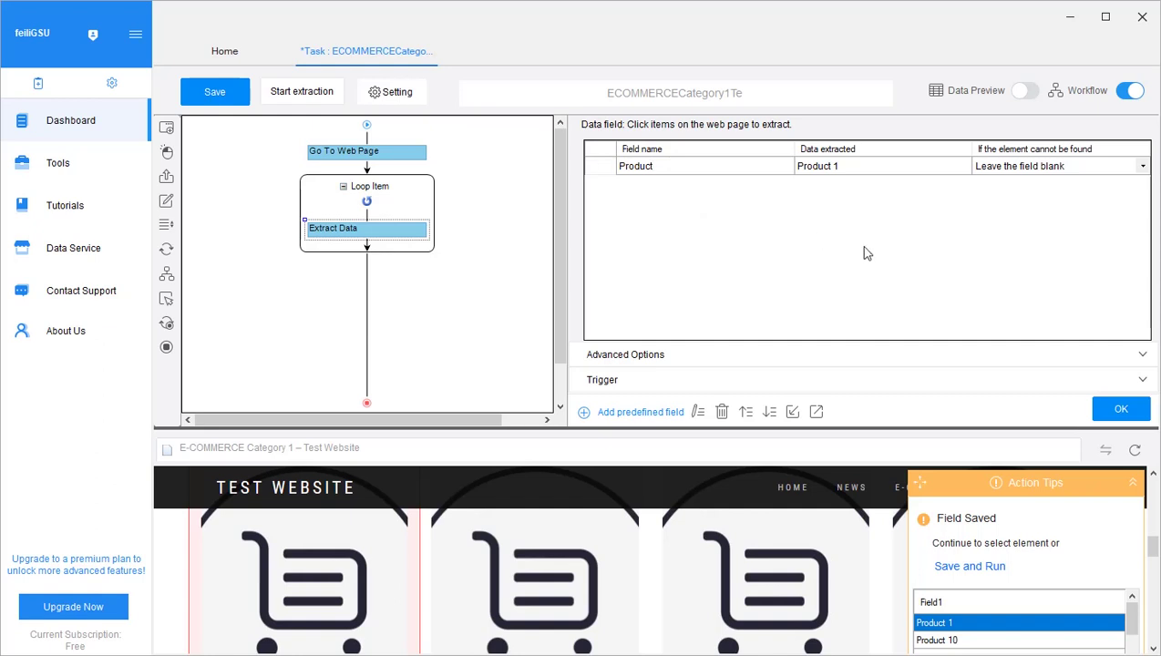
{"action": "left_click", "coordinate": [1131, 90]}
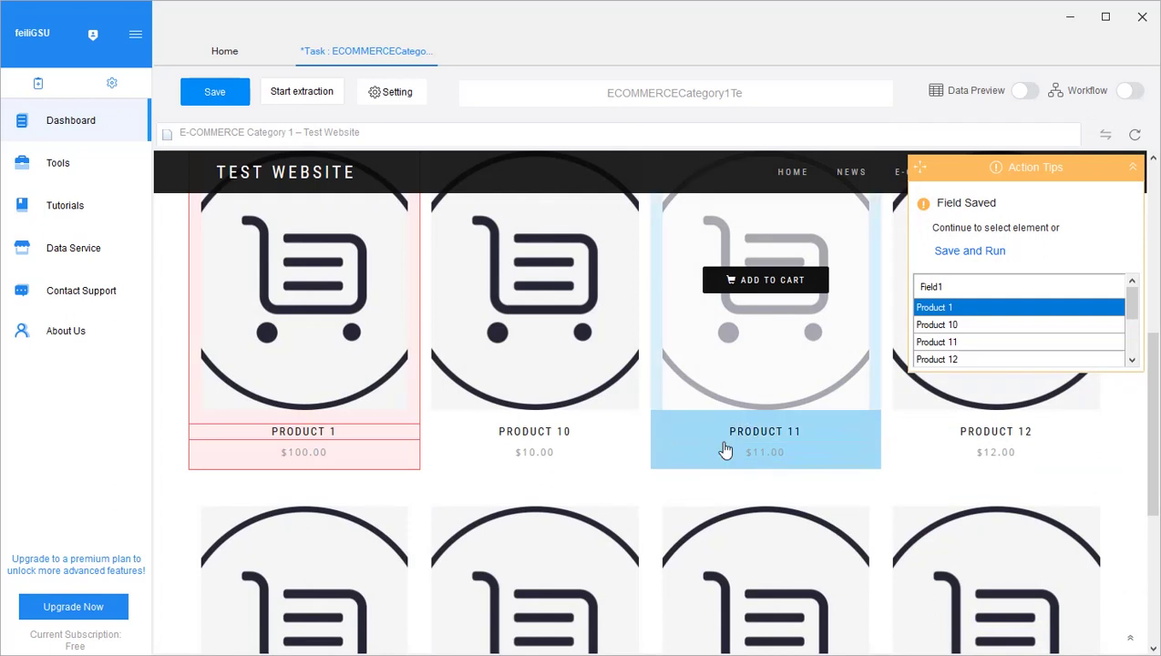
Step: Select the Product 1 and Product 10 prices, extract all 8 prices as a field, then show the workflow
{"action": "left_click", "coordinate": [323, 460]}
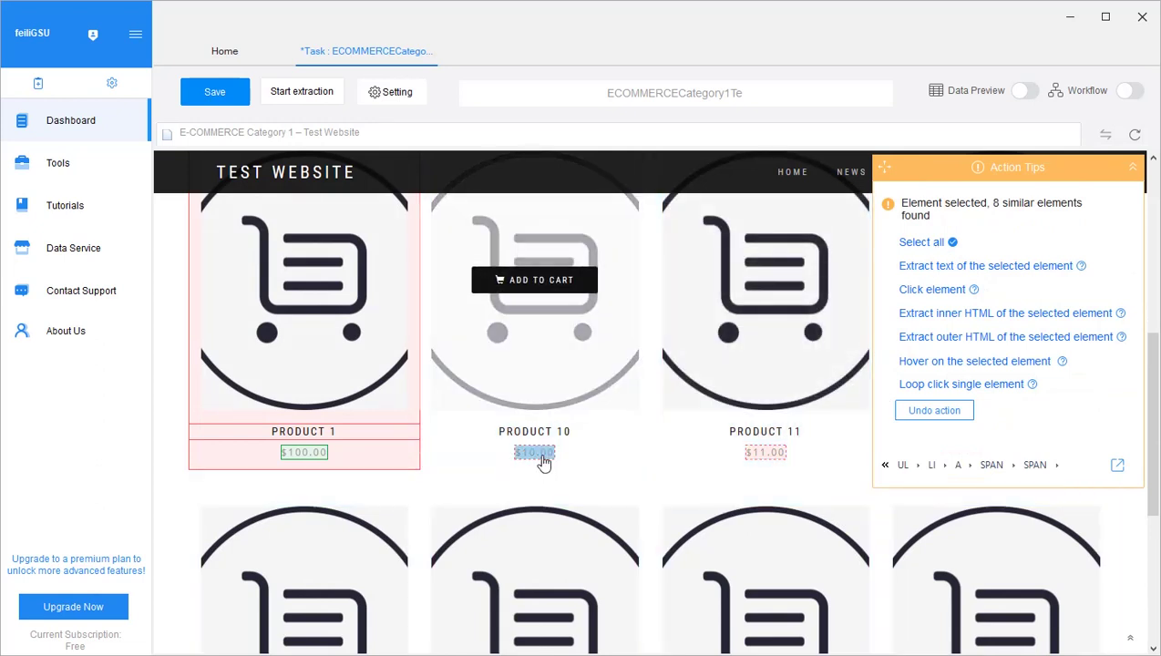
{"action": "left_click", "coordinate": [542, 460]}
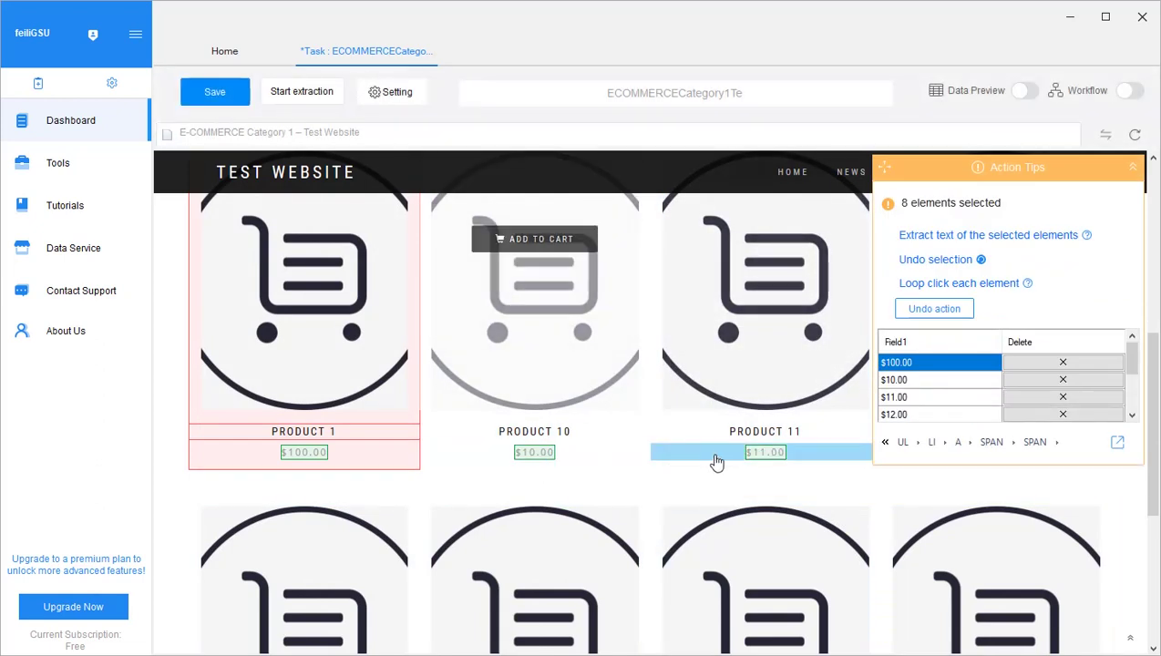
{"action": "scroll", "coordinate": [767, 479], "scroll_direction": "down", "scroll_amount": 2}
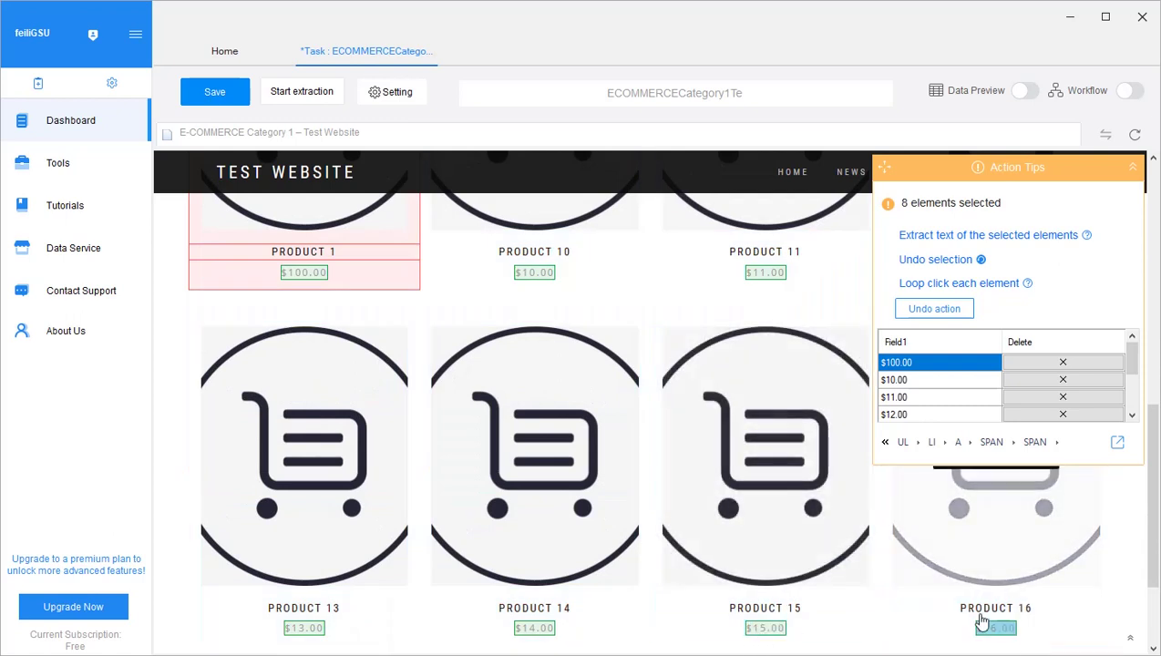
{"action": "scroll", "coordinate": [635, 311], "scroll_direction": "up", "scroll_amount": 2}
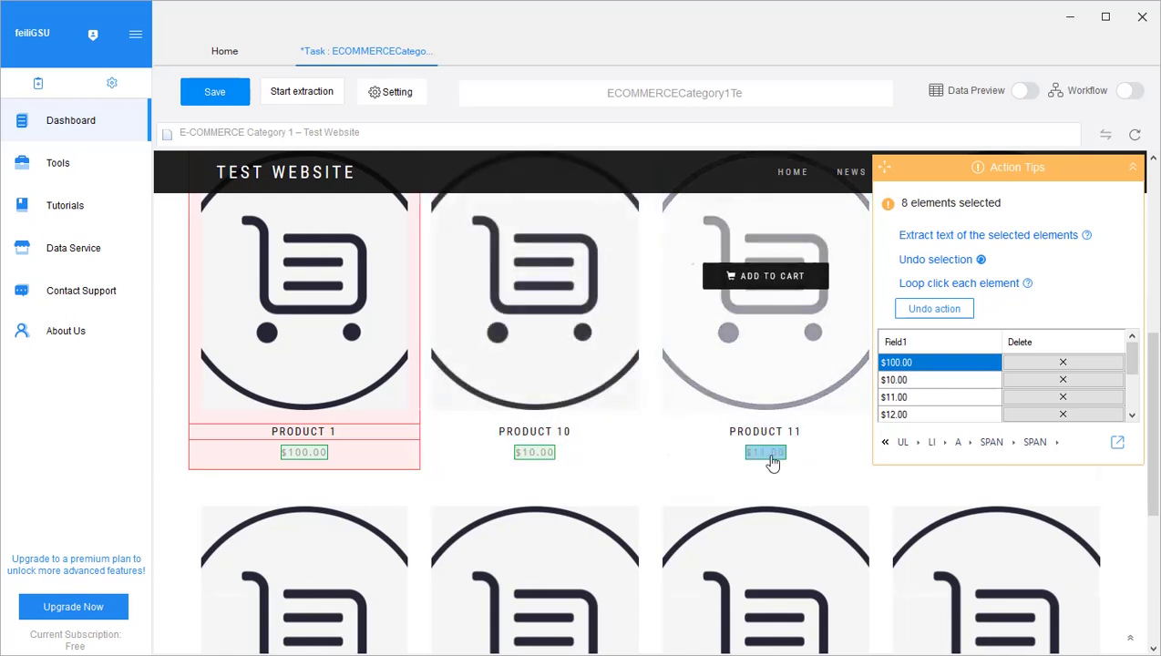
{"action": "scroll", "coordinate": [915, 533], "scroll_direction": "down", "scroll_amount": 3}
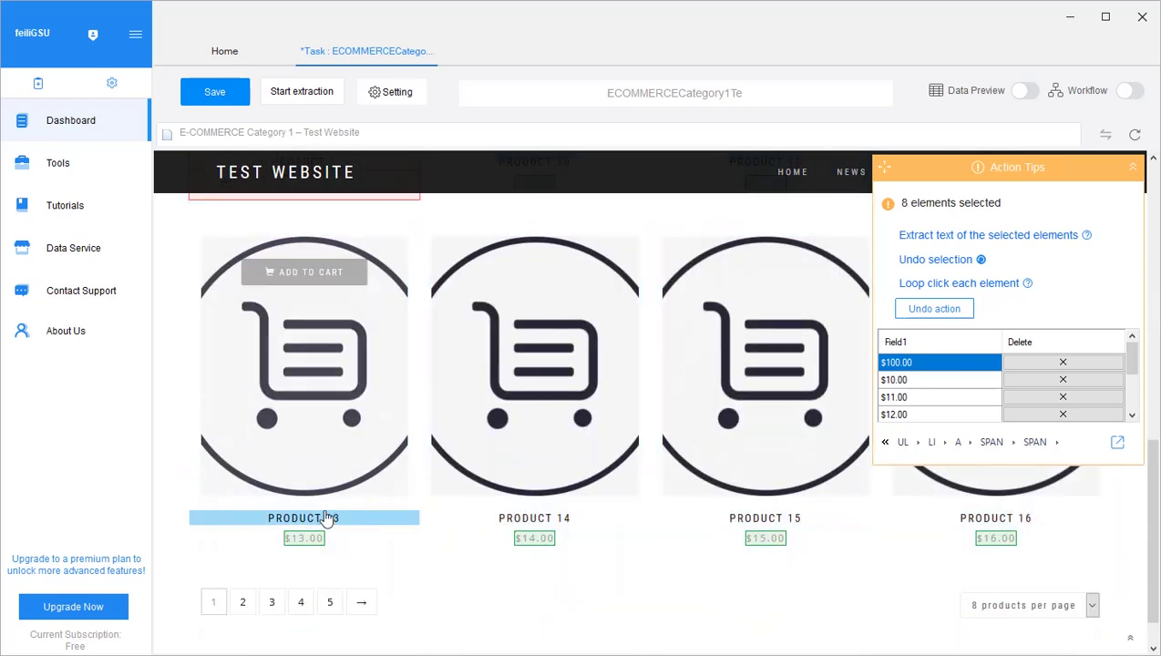
{"action": "scroll", "coordinate": [528, 462], "scroll_direction": "up", "scroll_amount": 4}
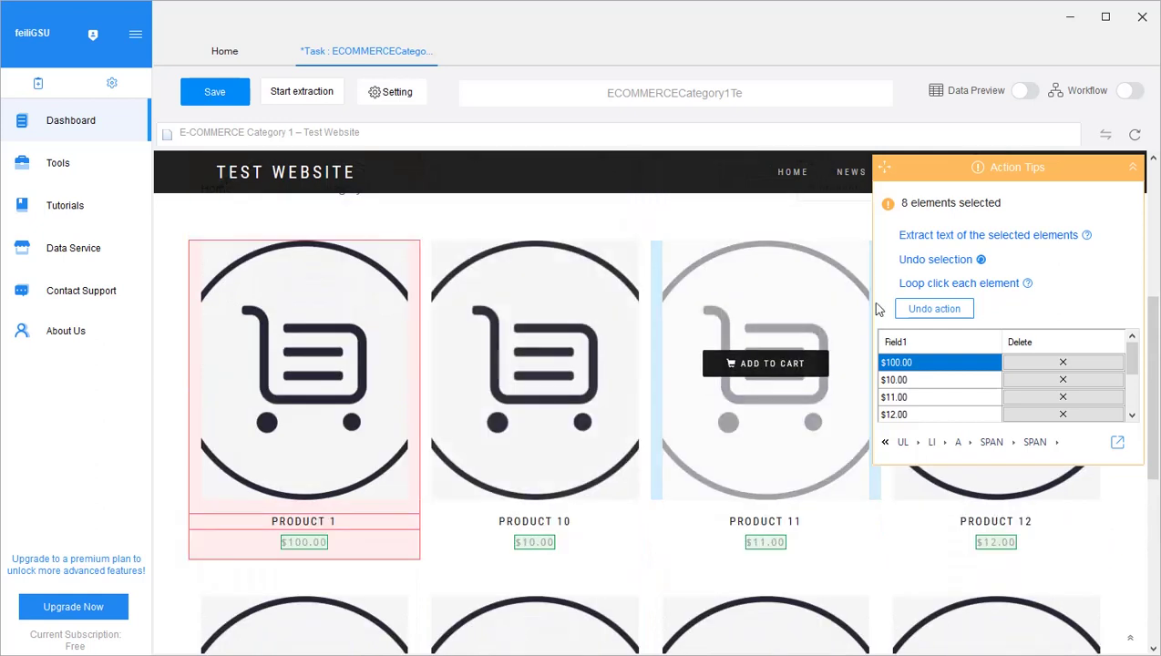
{"action": "left_click", "coordinate": [952, 236]}
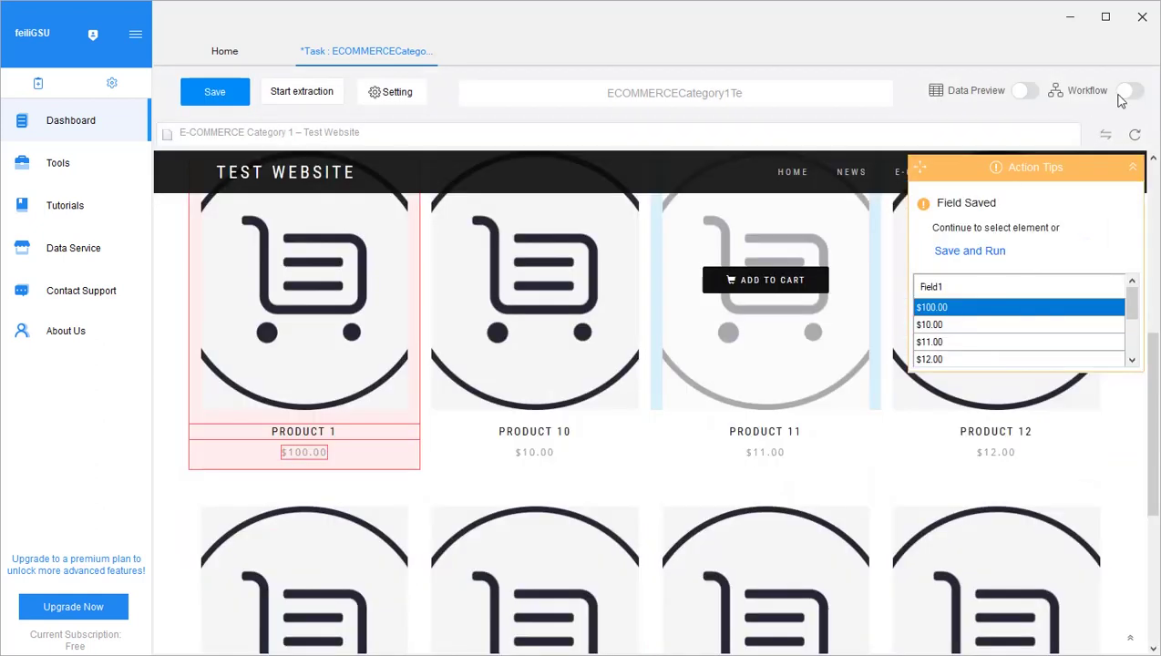
{"action": "left_click", "coordinate": [1131, 92]}
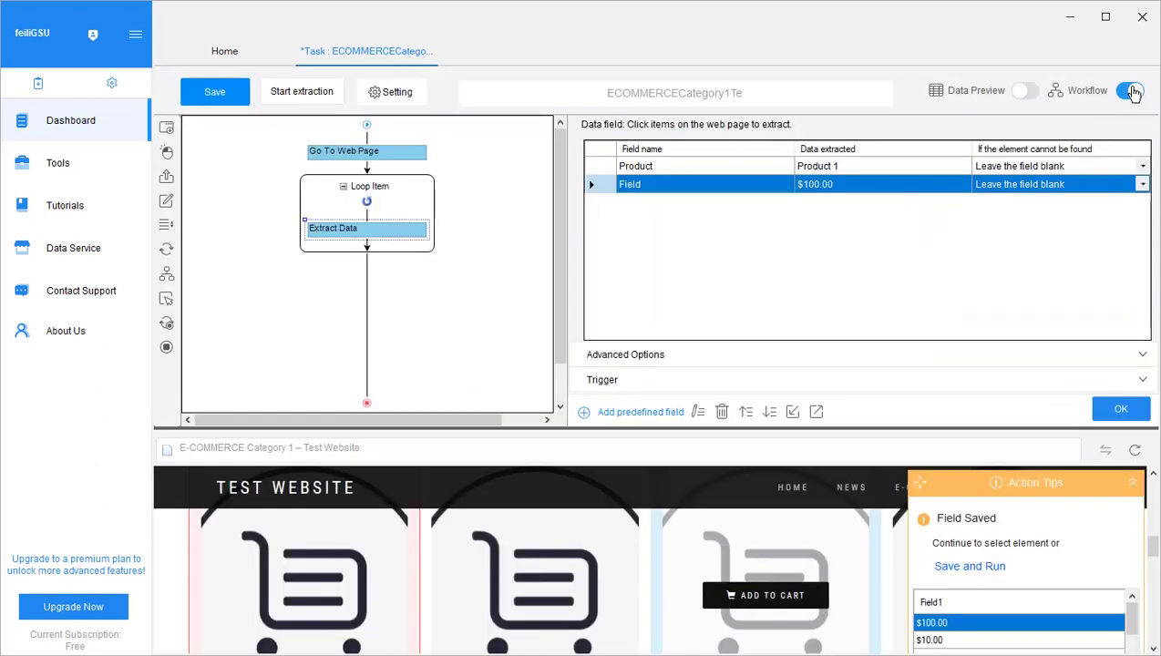
Step: Name the new field 'Price' and keep it listed below Product
{"action": "left_click", "coordinate": [635, 187]}
{"action": "left_click", "coordinate": [666, 292]}
{"action": "left_click", "coordinate": [667, 293]}
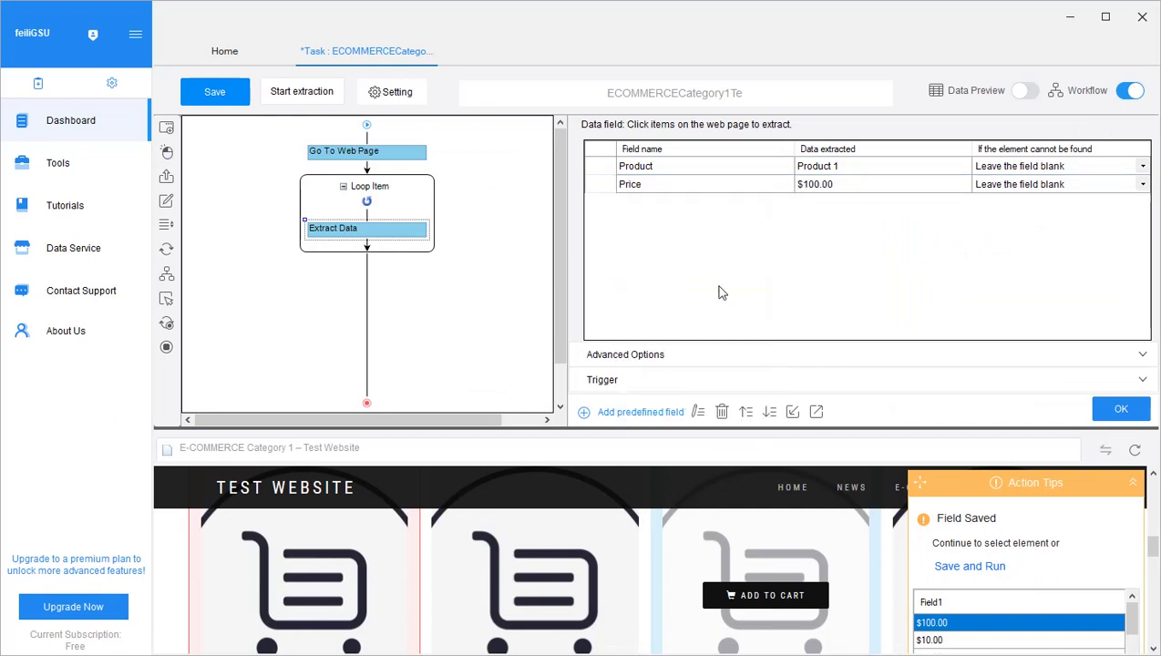
{"action": "left_click", "coordinate": [745, 412]}
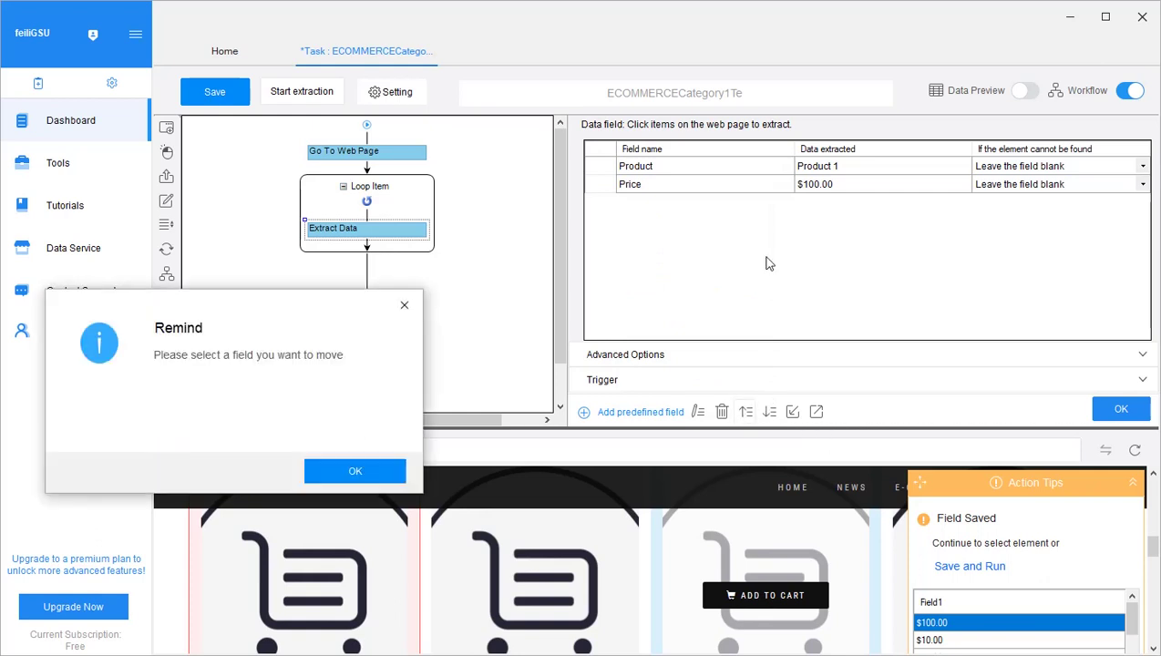
{"action": "left_click", "coordinate": [392, 319]}
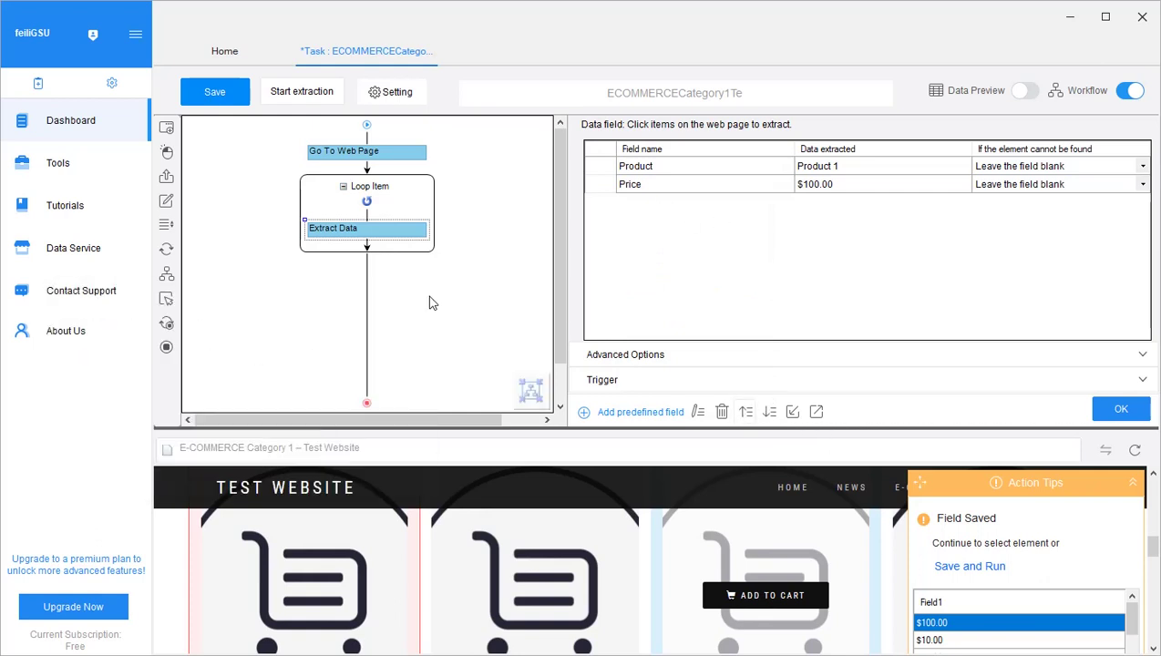
{"action": "left_click", "coordinate": [604, 184]}
{"action": "left_click", "coordinate": [746, 412]}
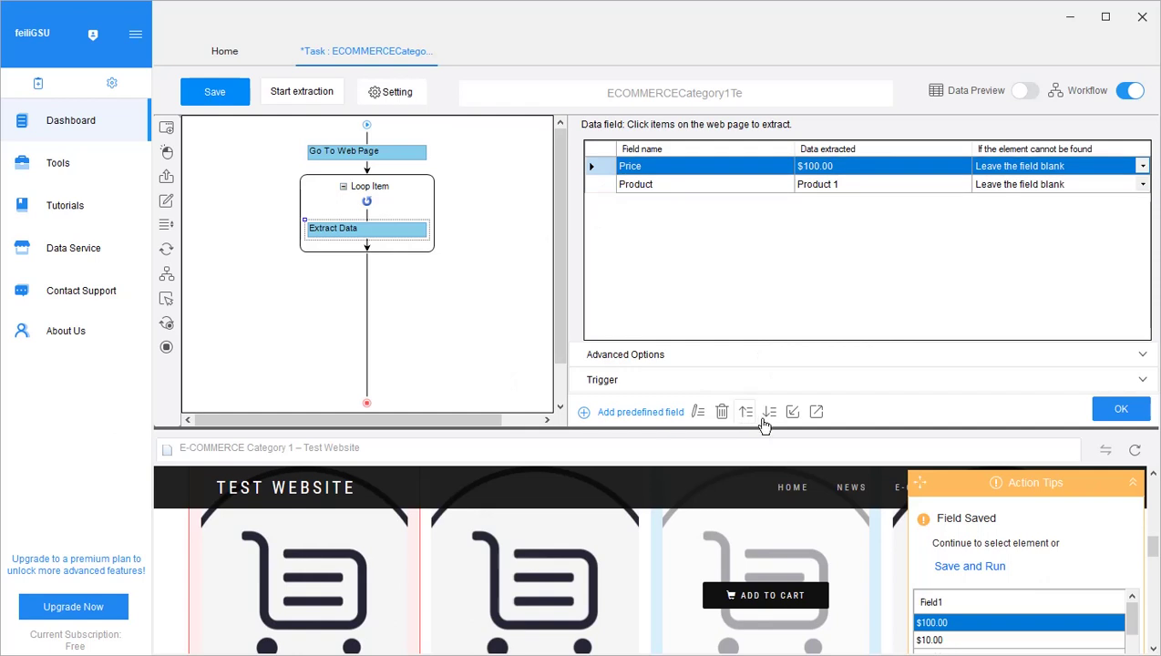
{"action": "left_click", "coordinate": [769, 411]}
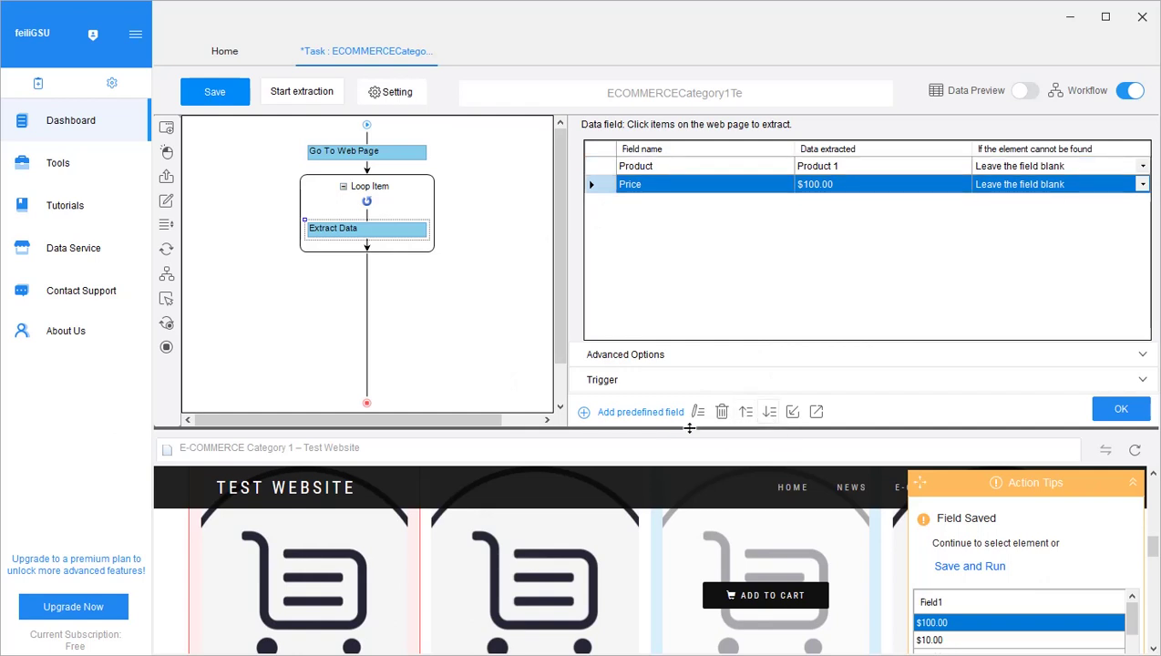
Step: Dismiss the predefined field list unused, then save the task and bring up Run Task
{"action": "left_click", "coordinate": [611, 415]}
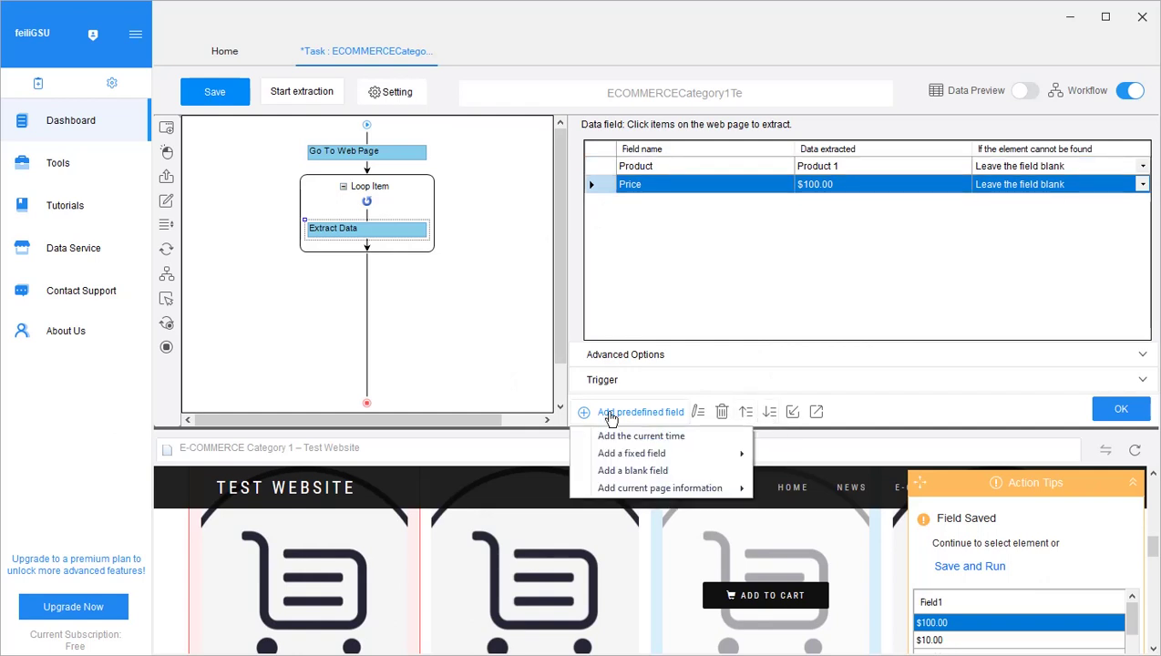
{"action": "mouse_move", "coordinate": [670, 487]}
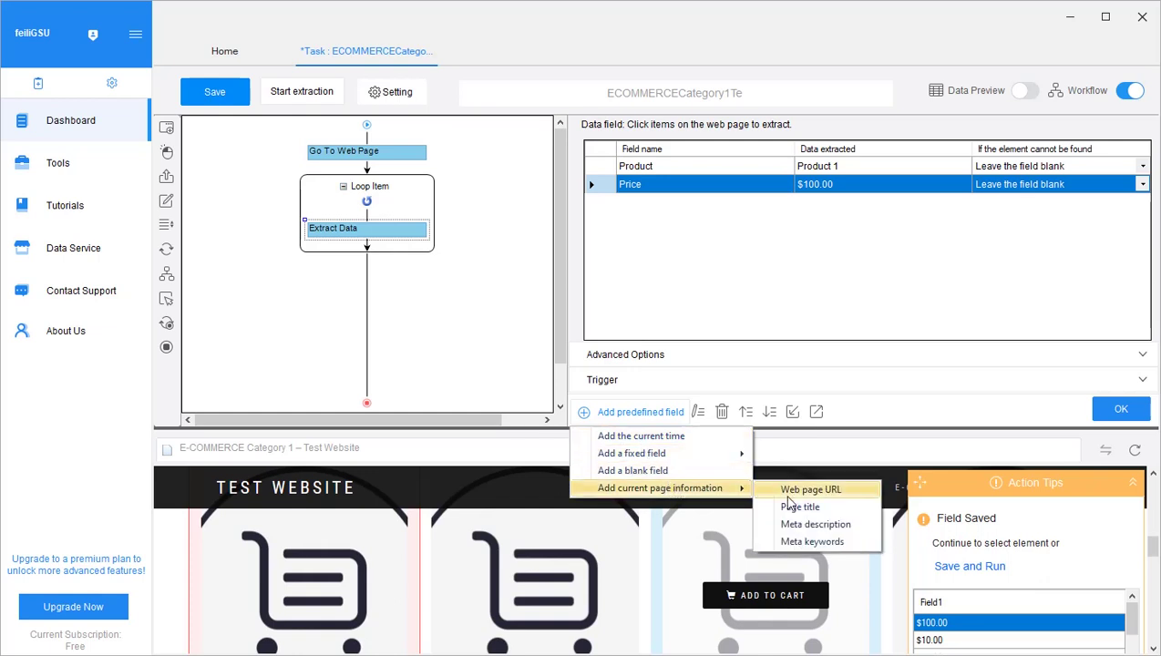
{"action": "left_click", "coordinate": [820, 291]}
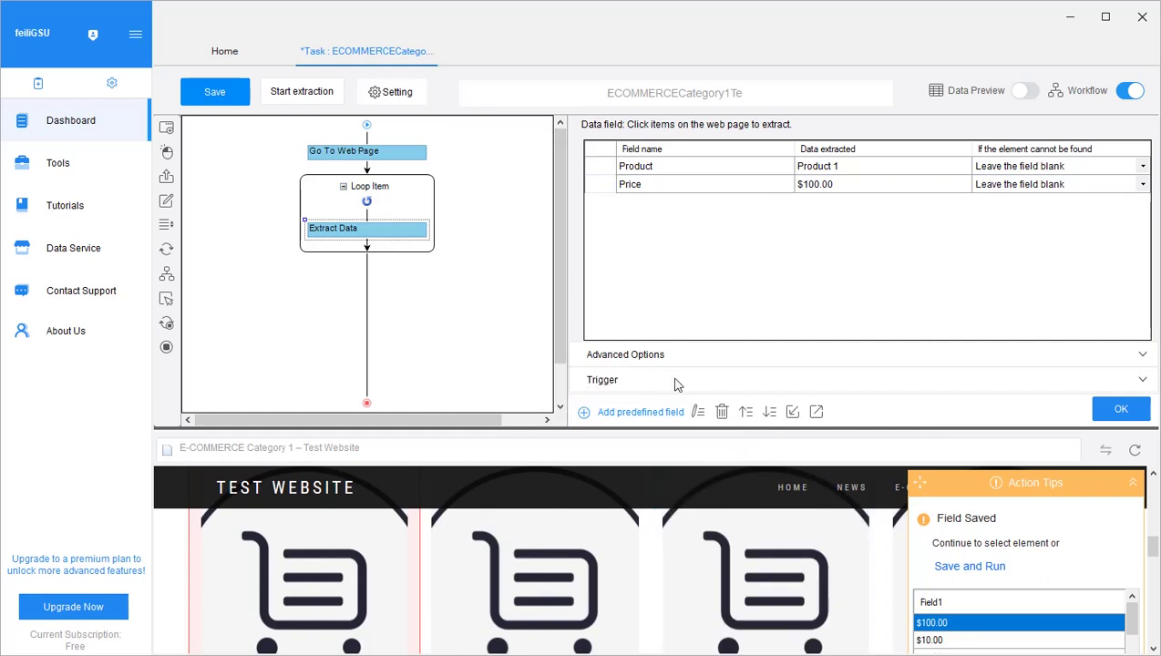
{"action": "left_click", "coordinate": [319, 94]}
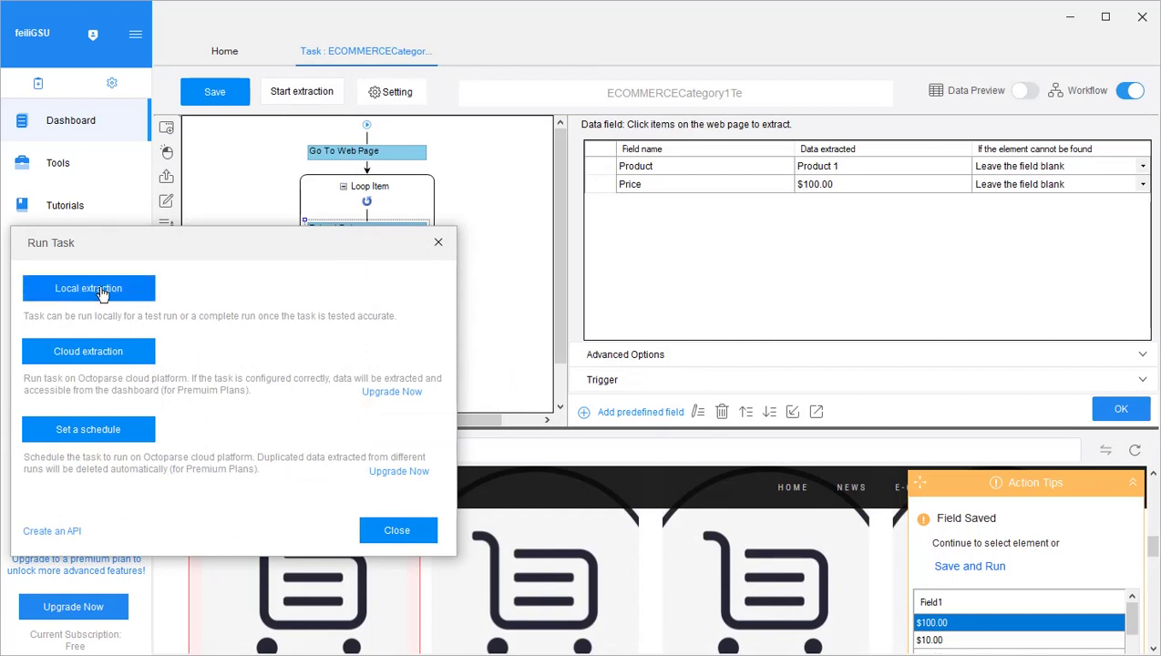
Step: Run a local extraction, check the 8 name and price rows, and close without exporting
{"action": "left_click", "coordinate": [101, 289]}
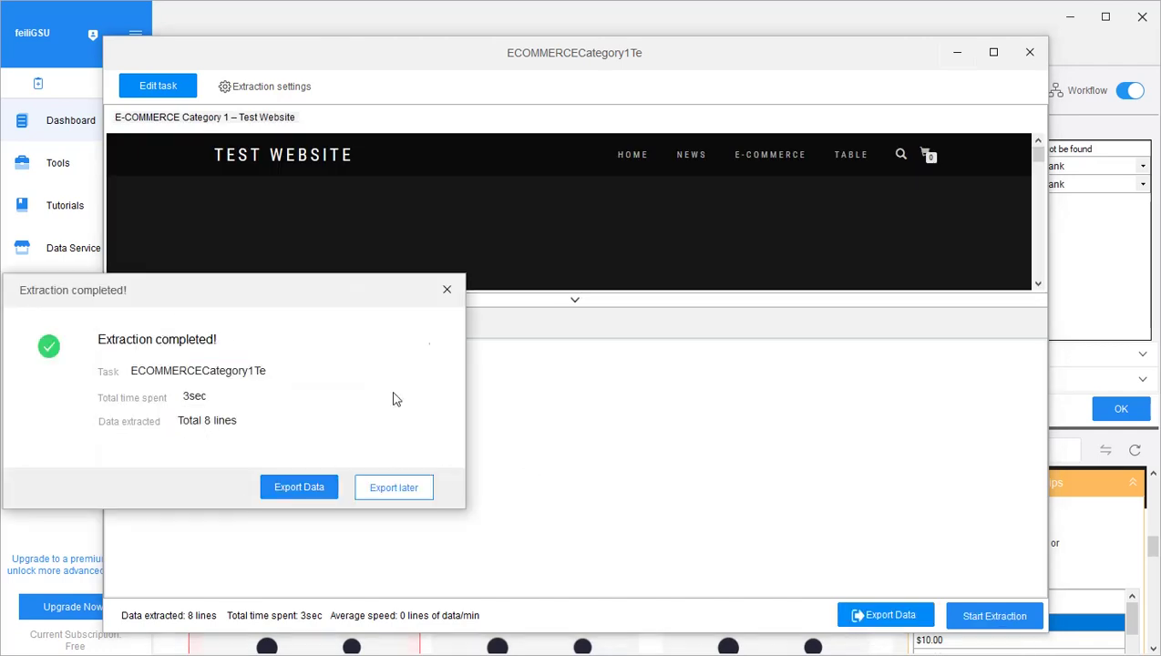
{"action": "left_click", "coordinate": [447, 289]}
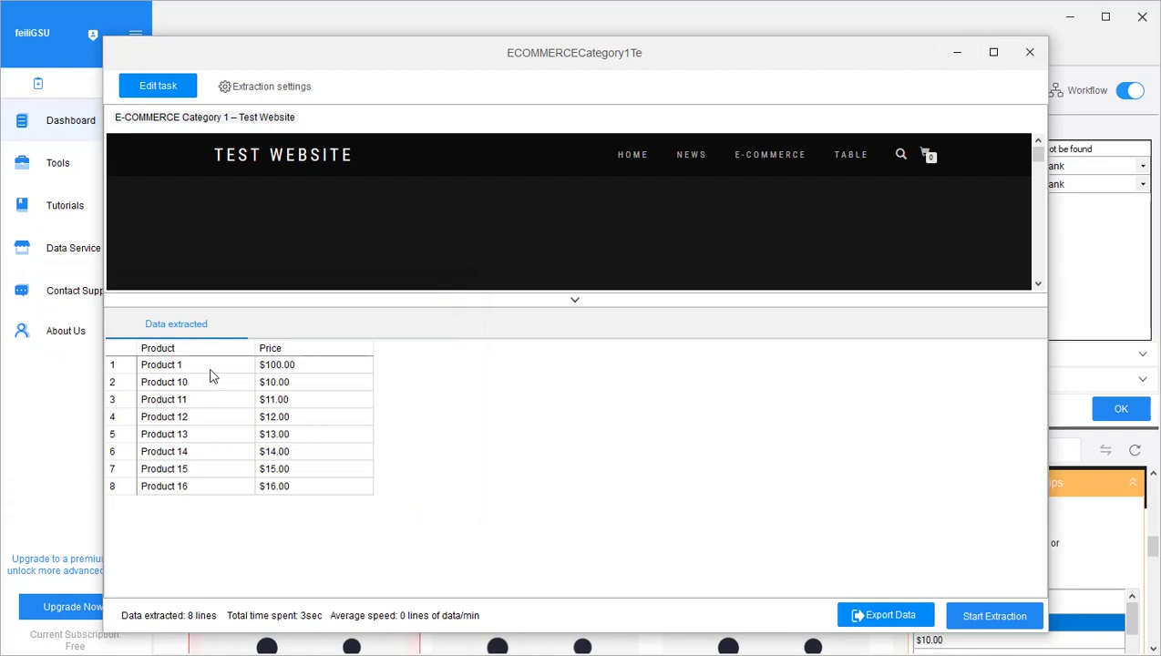
{"action": "left_click", "coordinate": [884, 617]}
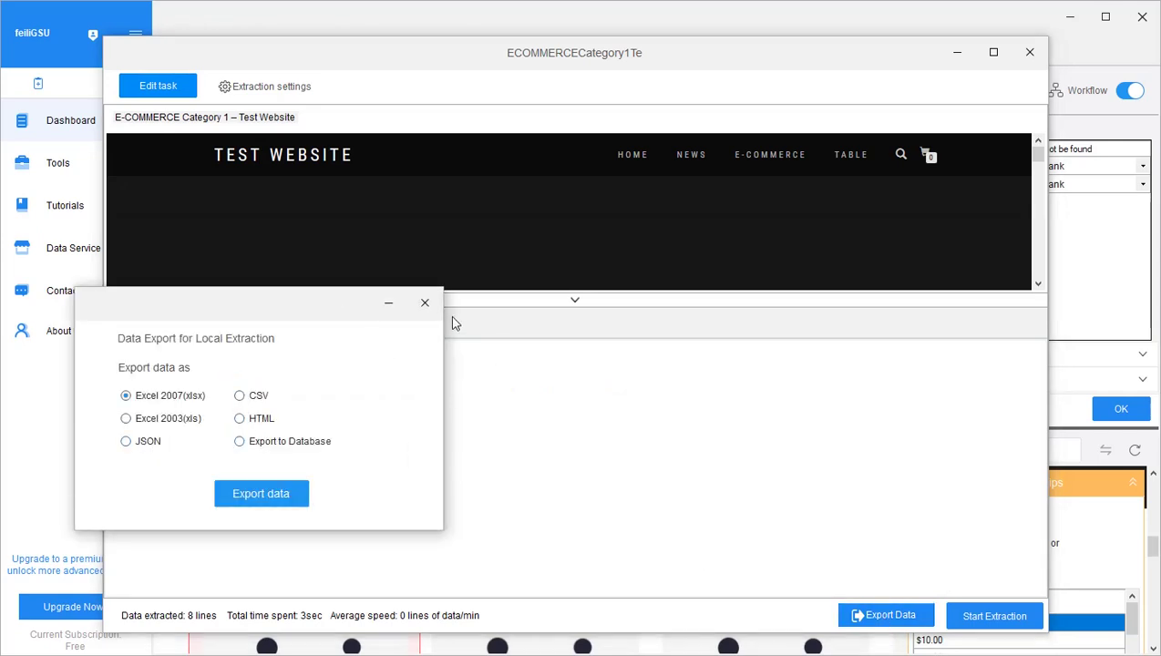
{"action": "left_click", "coordinate": [424, 302]}
{"action": "left_click", "coordinate": [1030, 52]}
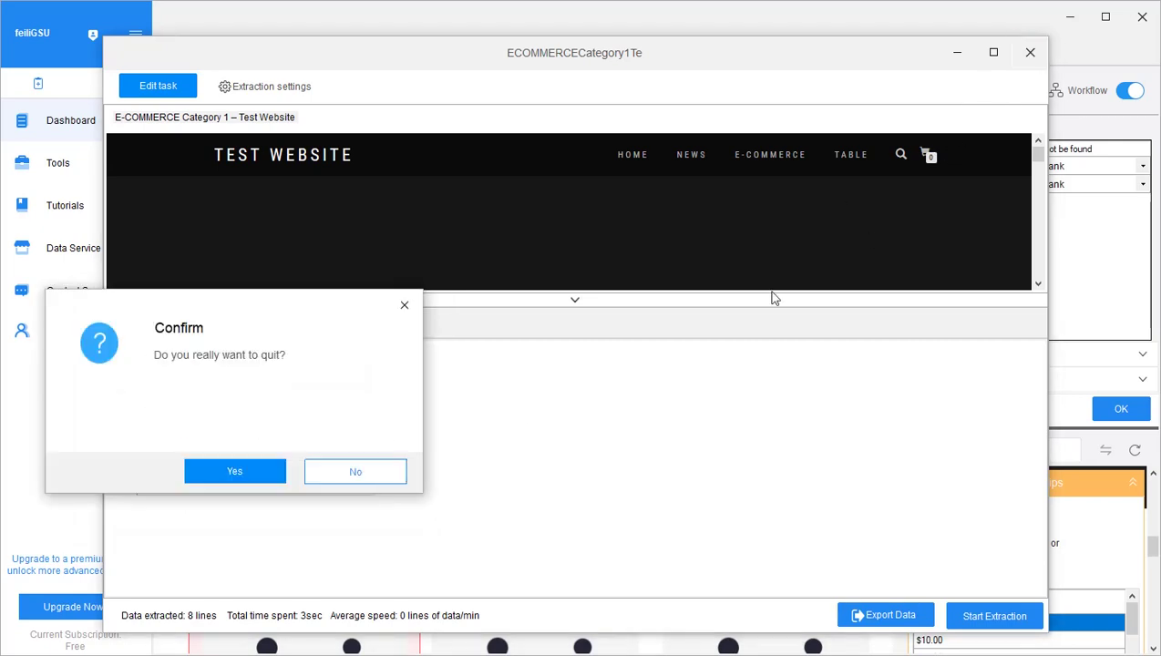
{"action": "left_click", "coordinate": [232, 472]}
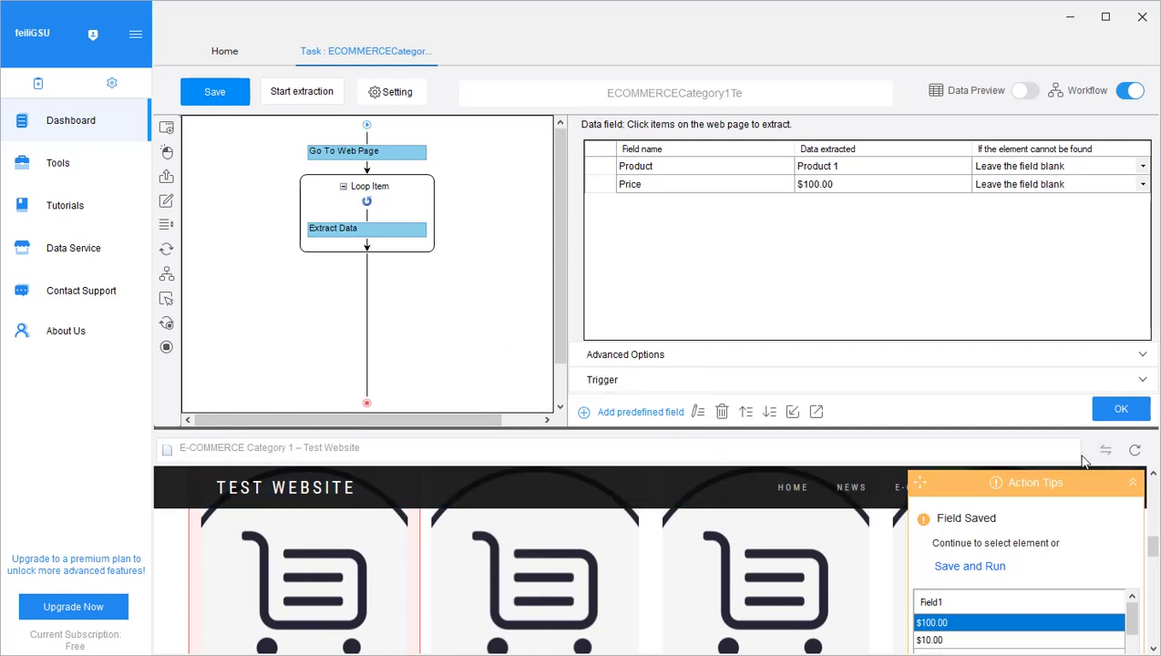
Step: Select the PRODUCT 1 and PRODUCT 10 titles and loop-click each of the 8 product titles
{"action": "left_click", "coordinate": [1130, 90]}
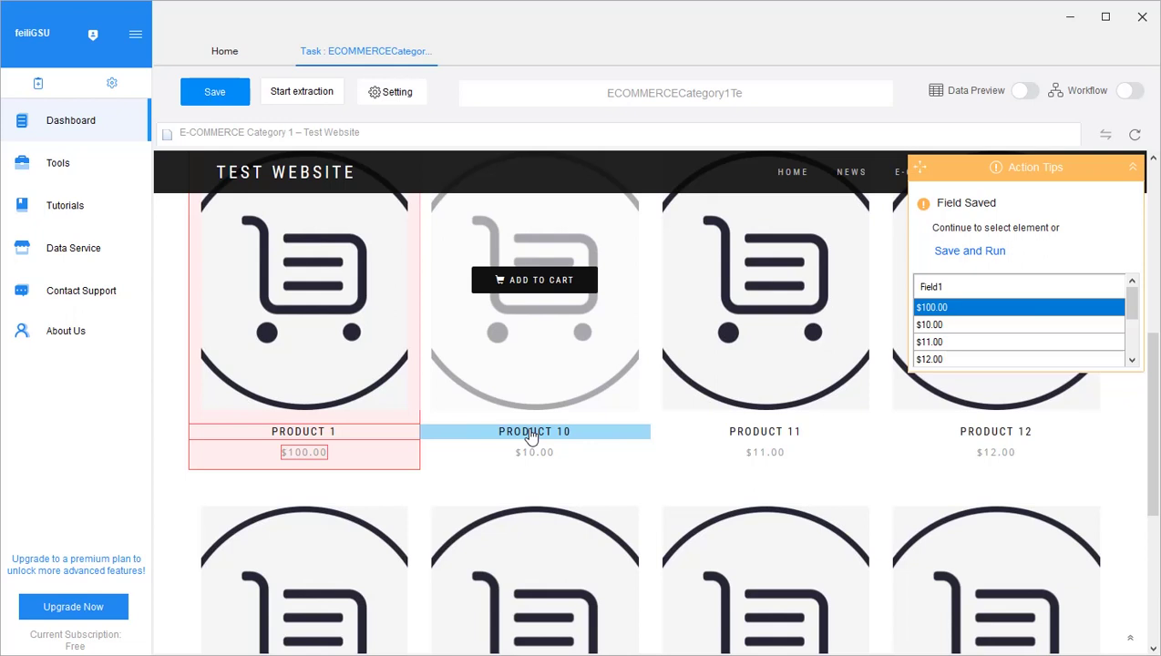
{"action": "left_click", "coordinate": [324, 435]}
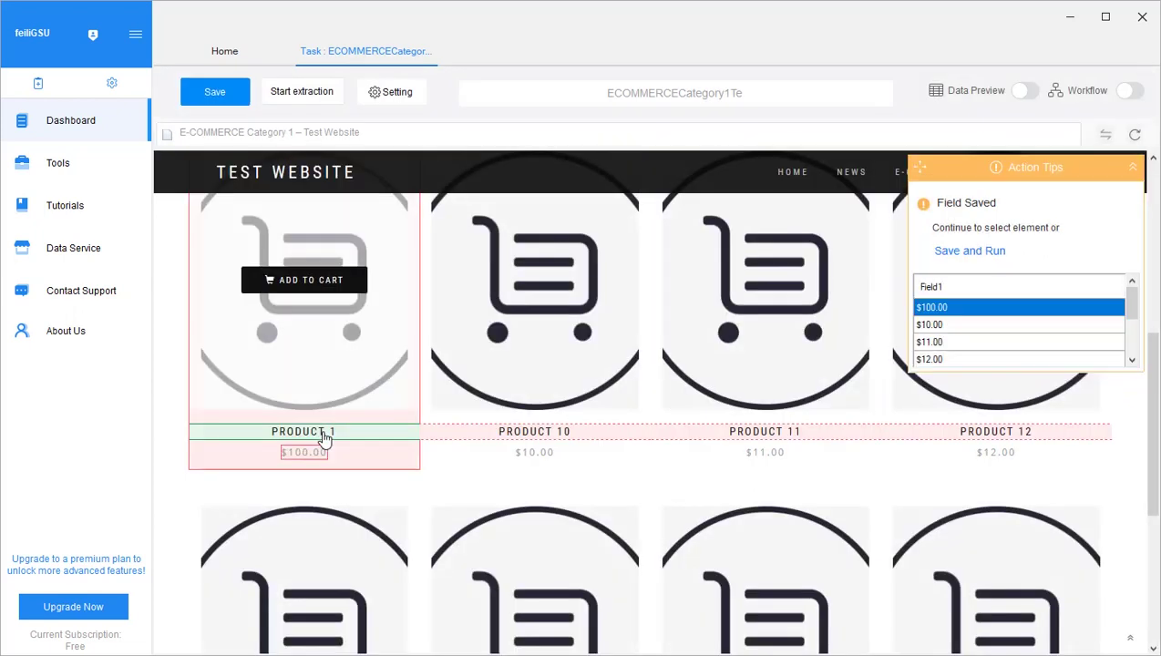
{"action": "left_click", "coordinate": [525, 441]}
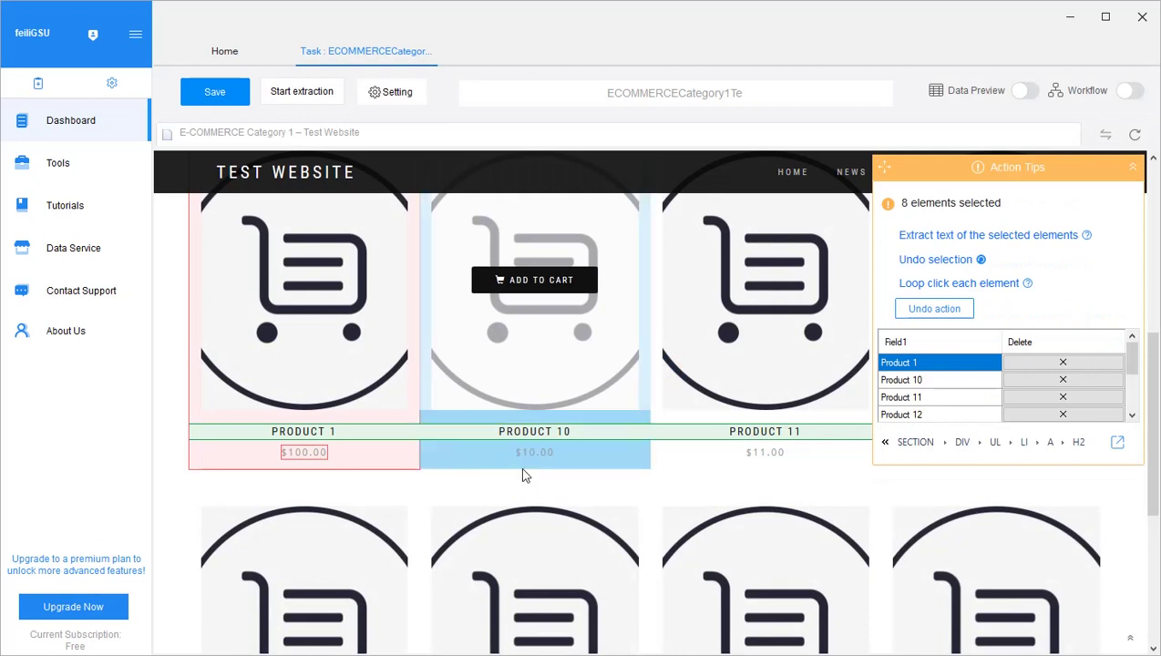
{"action": "scroll", "coordinate": [525, 472], "scroll_direction": "down", "scroll_amount": 3}
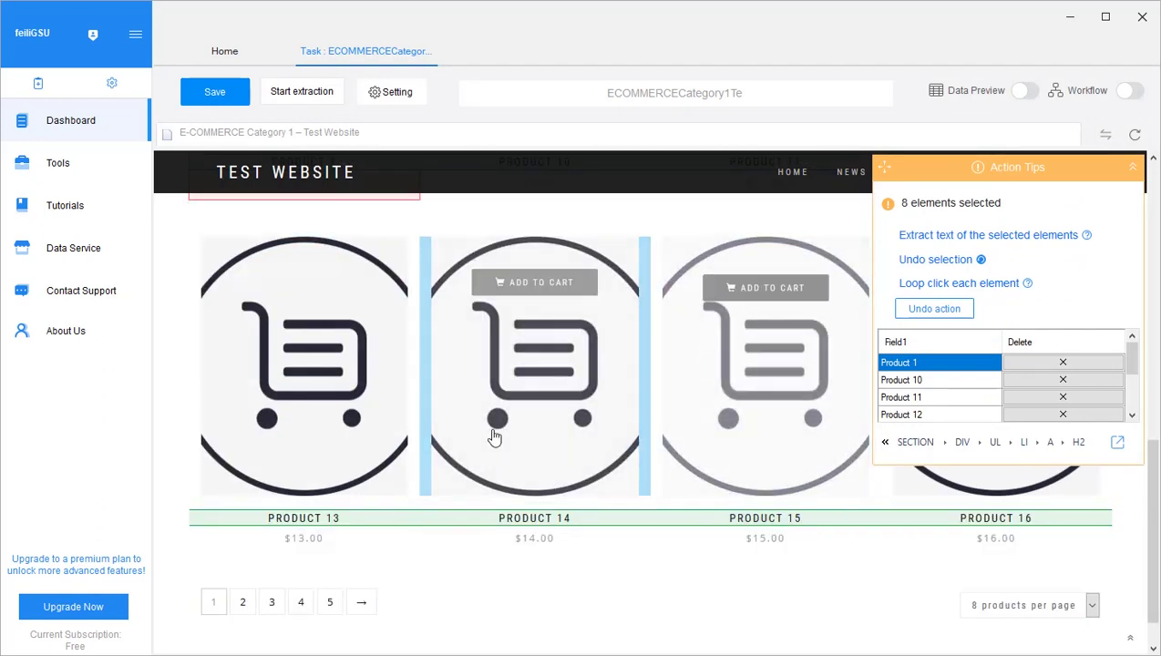
{"action": "scroll", "coordinate": [493, 436], "scroll_direction": "up", "scroll_amount": 3}
{"action": "scroll", "coordinate": [493, 436], "scroll_direction": "up", "scroll_amount": 2}
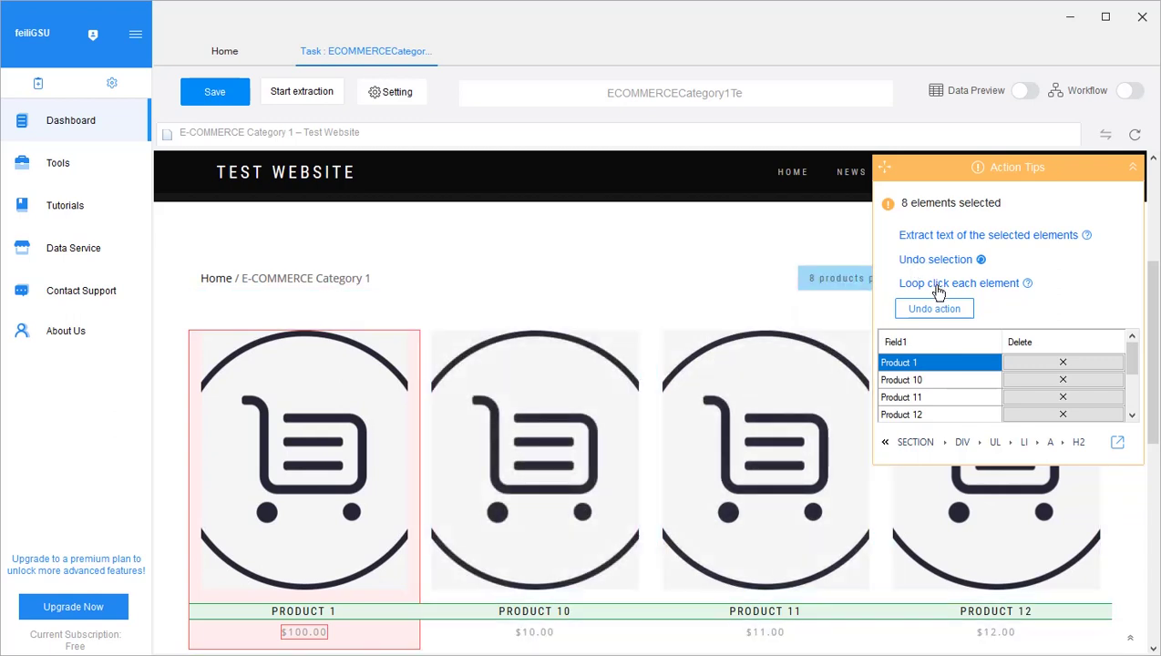
{"action": "left_click", "coordinate": [939, 290]}
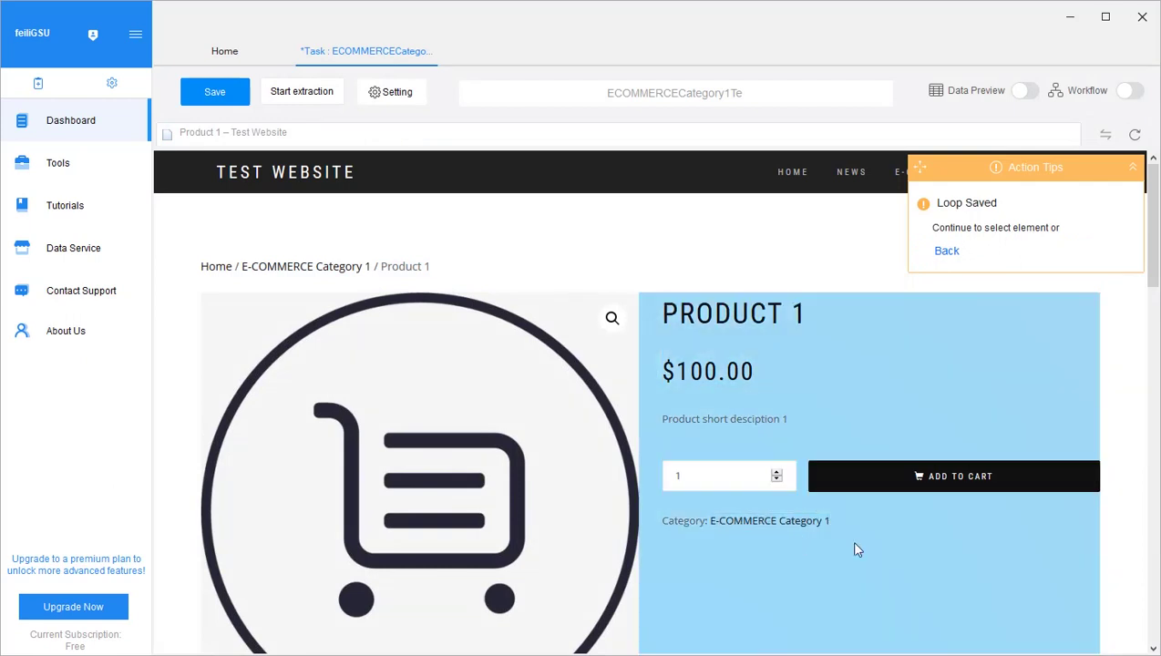
Step: Select Product 1's title, $100.00 price, short description and E-COMMERCE Category 1 link
{"action": "scroll", "coordinate": [871, 547], "scroll_direction": "down", "scroll_amount": 9}
{"action": "scroll", "coordinate": [384, 549], "scroll_direction": "down", "scroll_amount": 3}
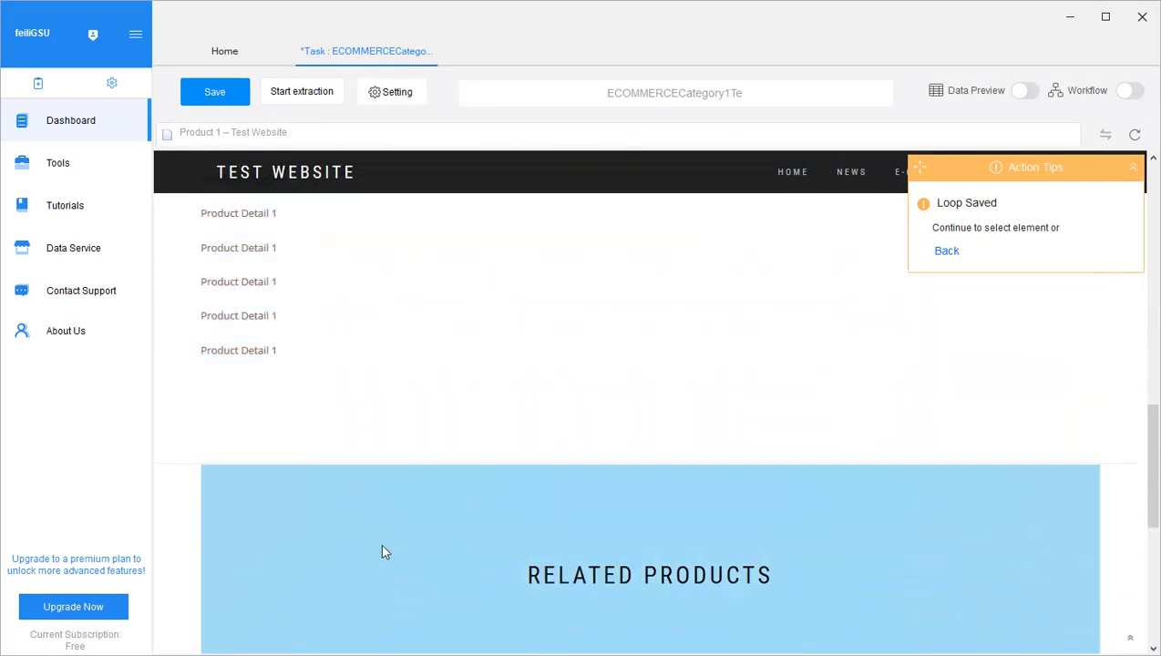
{"action": "scroll", "coordinate": [406, 418], "scroll_direction": "up", "scroll_amount": 12}
{"action": "scroll", "coordinate": [399, 432], "scroll_direction": "up", "scroll_amount": 1}
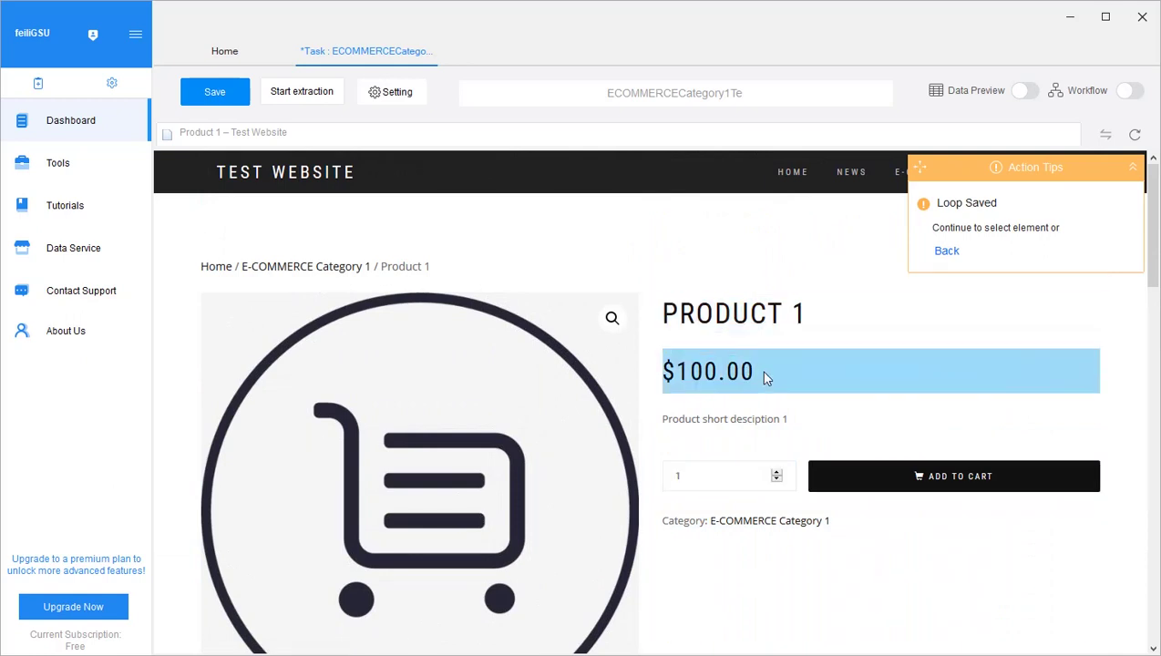
{"action": "left_click", "coordinate": [784, 313]}
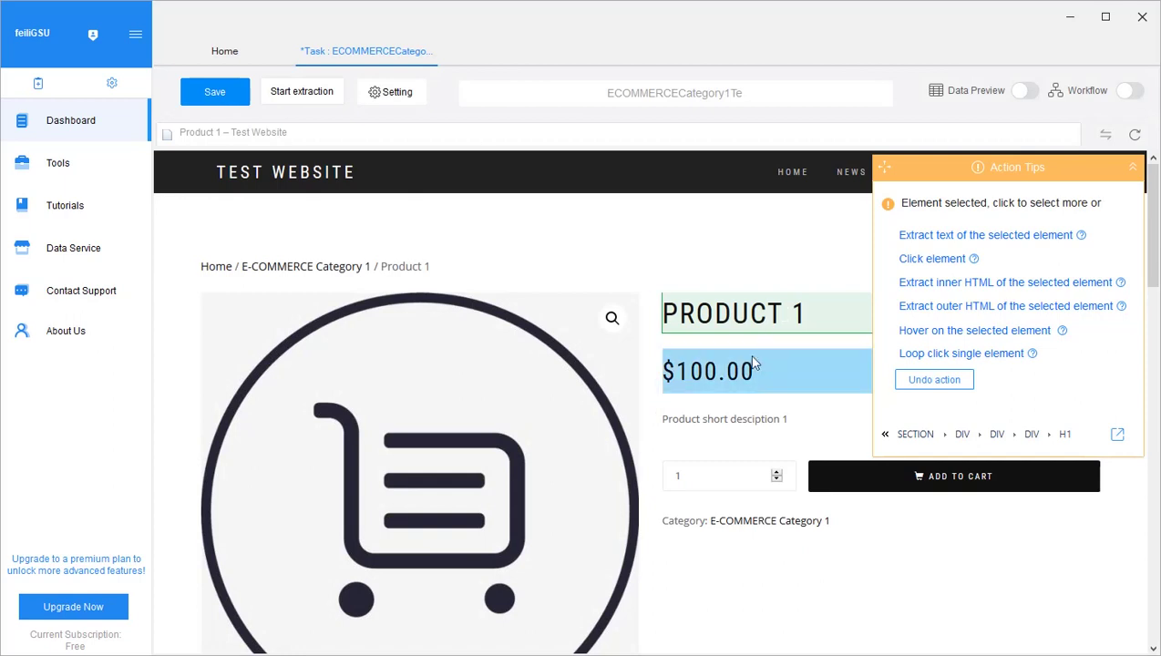
{"action": "left_click", "coordinate": [732, 370]}
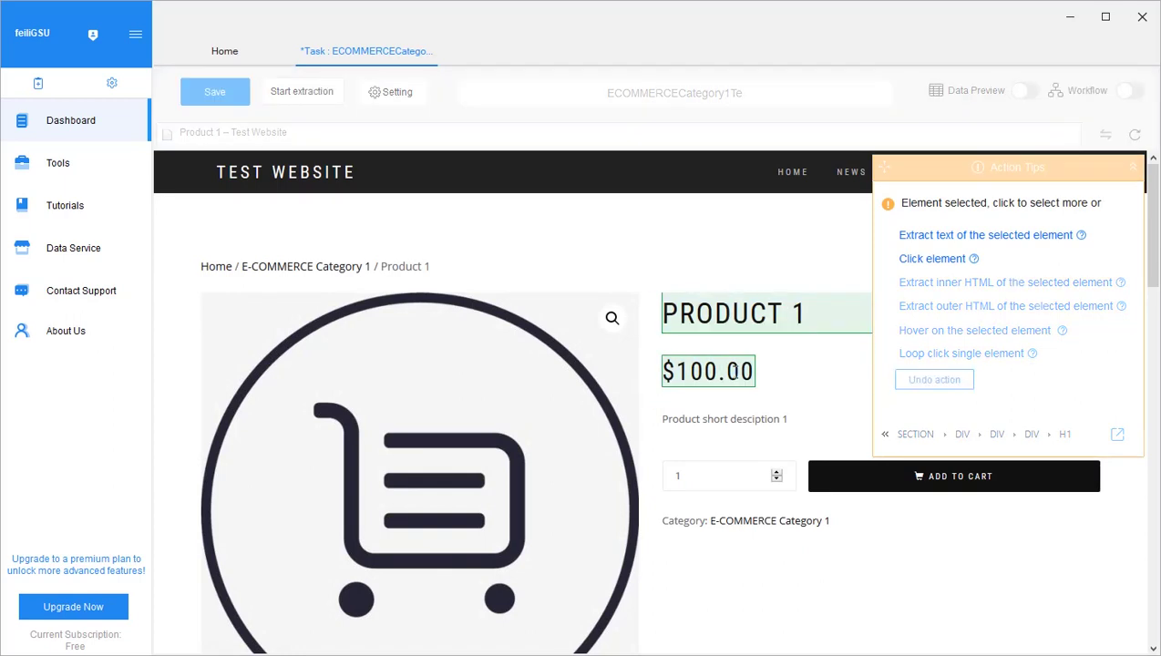
{"action": "left_click", "coordinate": [720, 418]}
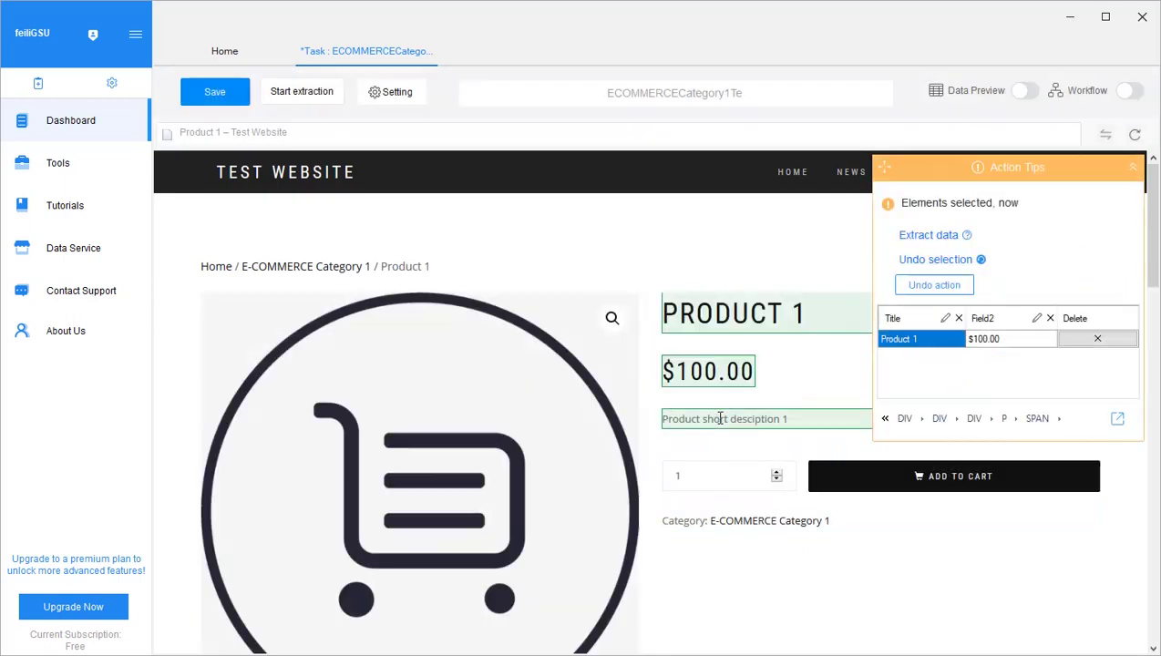
{"action": "left_click", "coordinate": [768, 522]}
Step: Save the selected elements as extraction fields and show the workflow designer
{"action": "scroll", "coordinate": [753, 566], "scroll_direction": "down", "scroll_amount": 10}
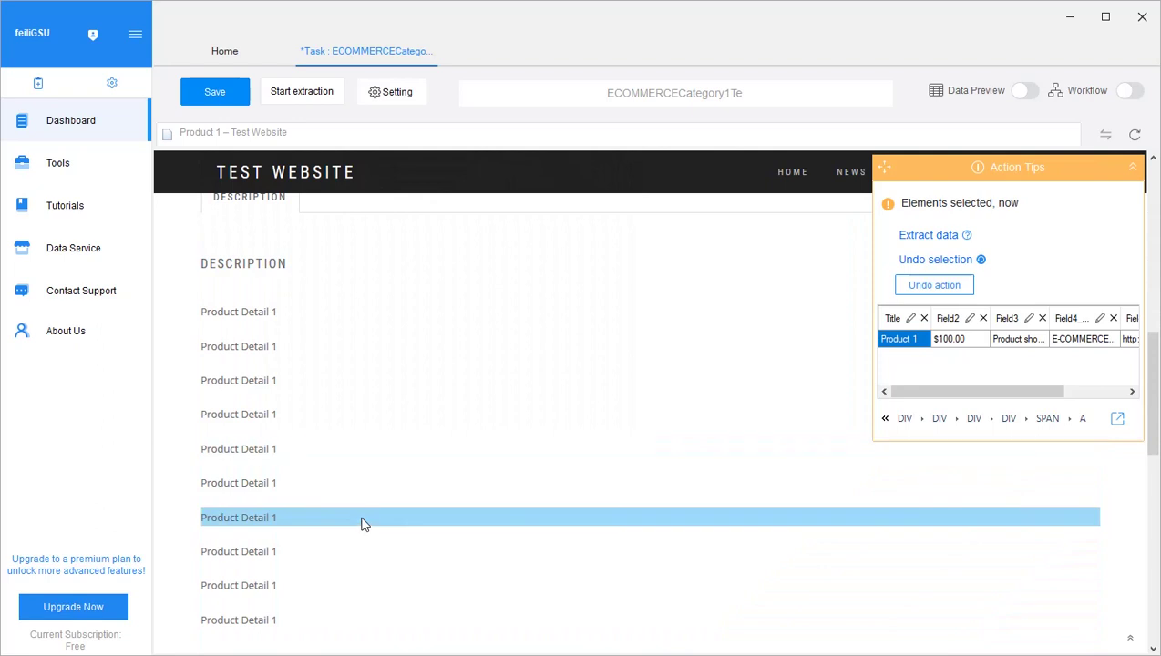
{"action": "scroll", "coordinate": [374, 506], "scroll_direction": "down", "scroll_amount": 5}
{"action": "scroll", "coordinate": [374, 507], "scroll_direction": "down", "scroll_amount": 4}
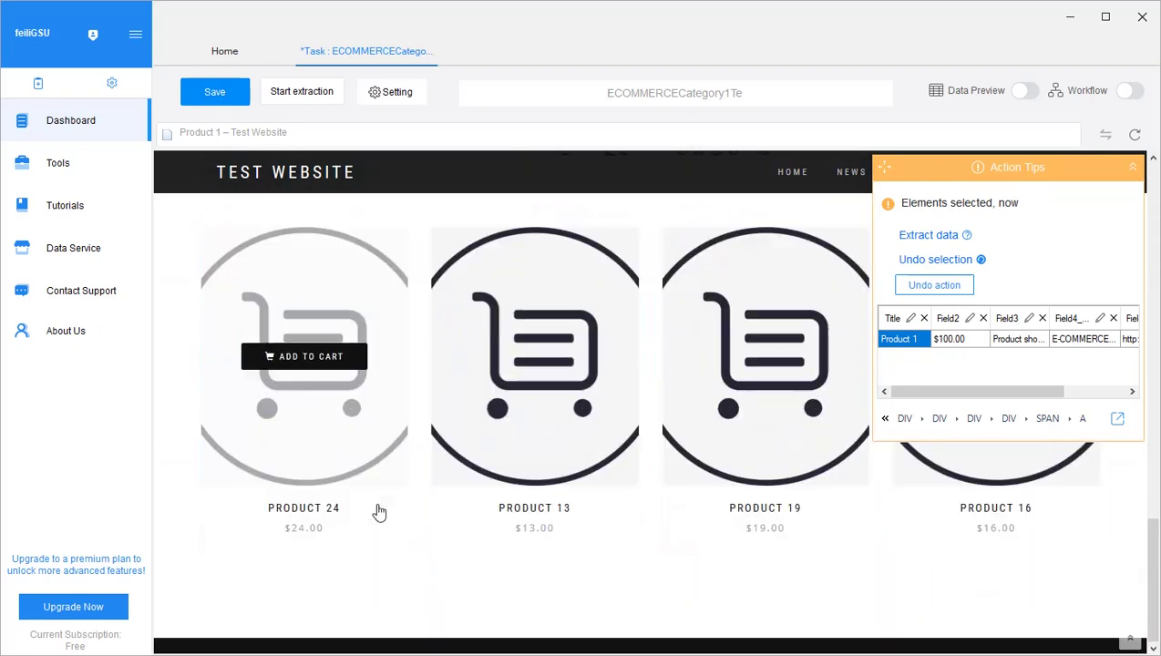
{"action": "scroll", "coordinate": [586, 549], "scroll_direction": "up", "scroll_amount": 3}
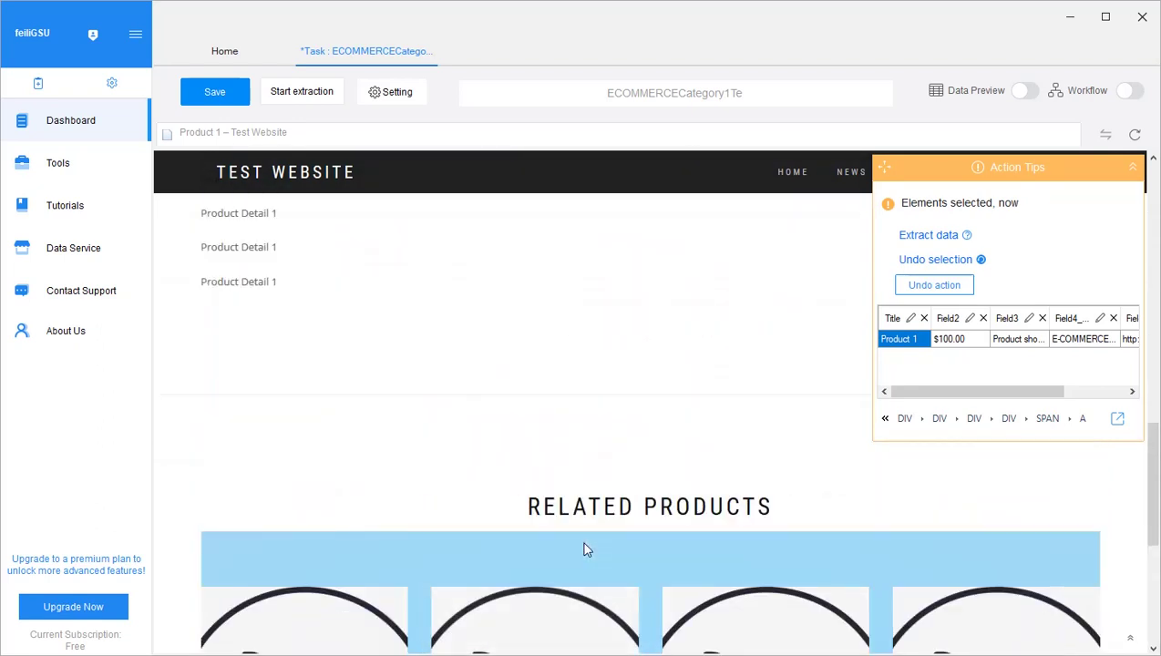
{"action": "scroll", "coordinate": [594, 503], "scroll_direction": "up", "scroll_amount": 6}
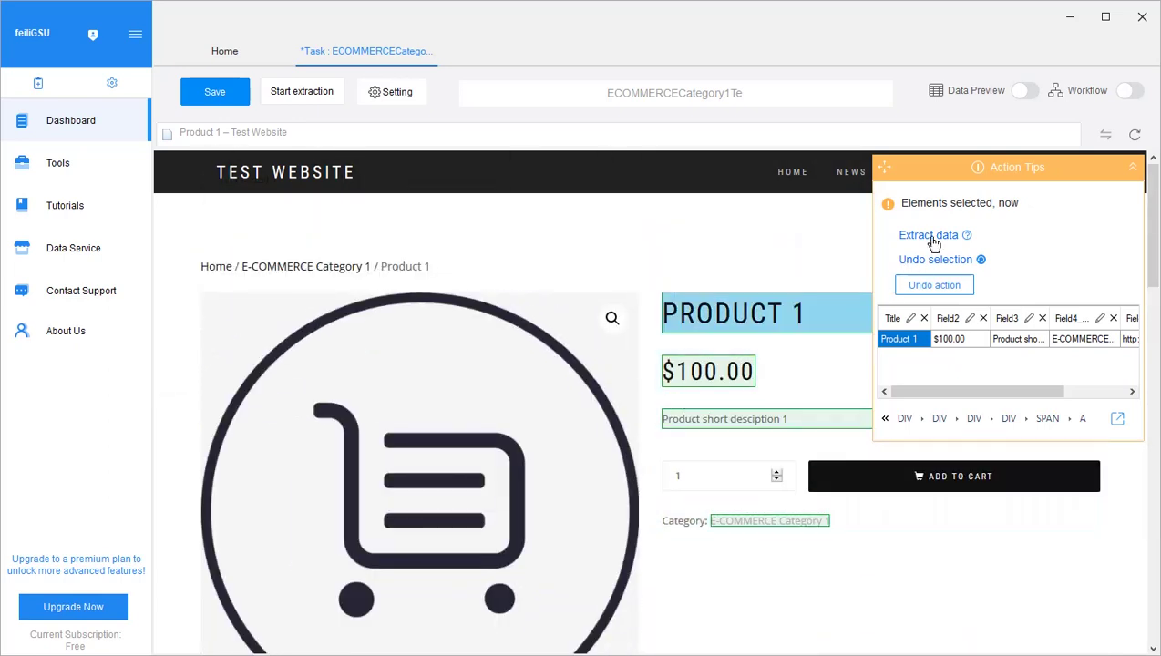
{"action": "left_click", "coordinate": [930, 236]}
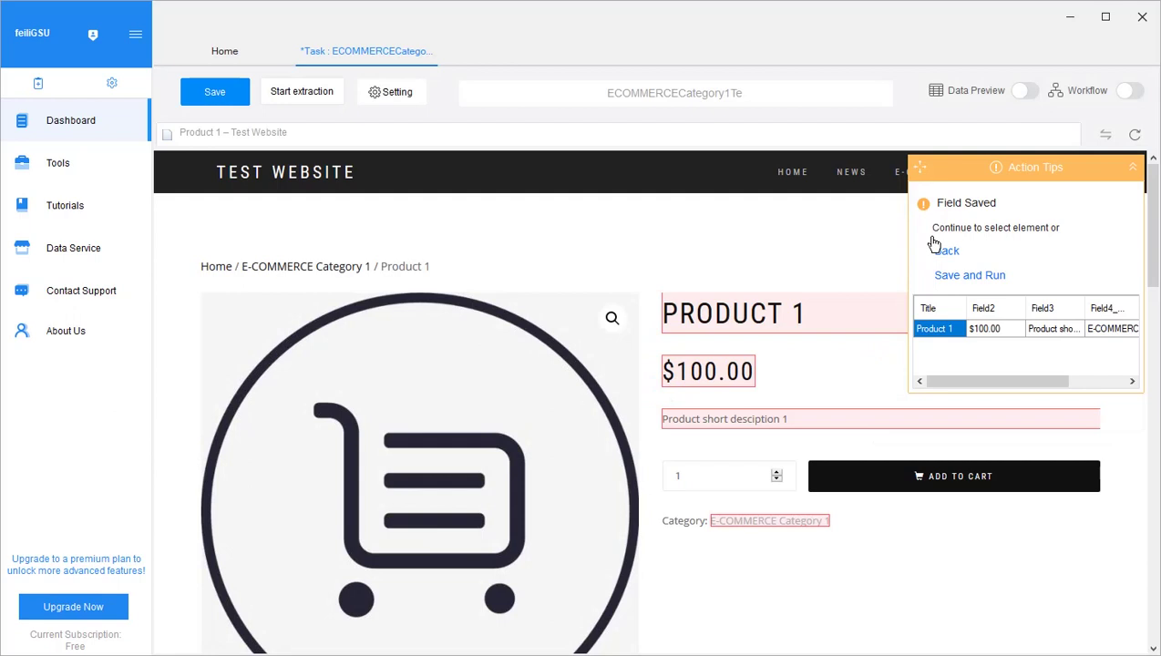
{"action": "left_click", "coordinate": [1128, 93]}
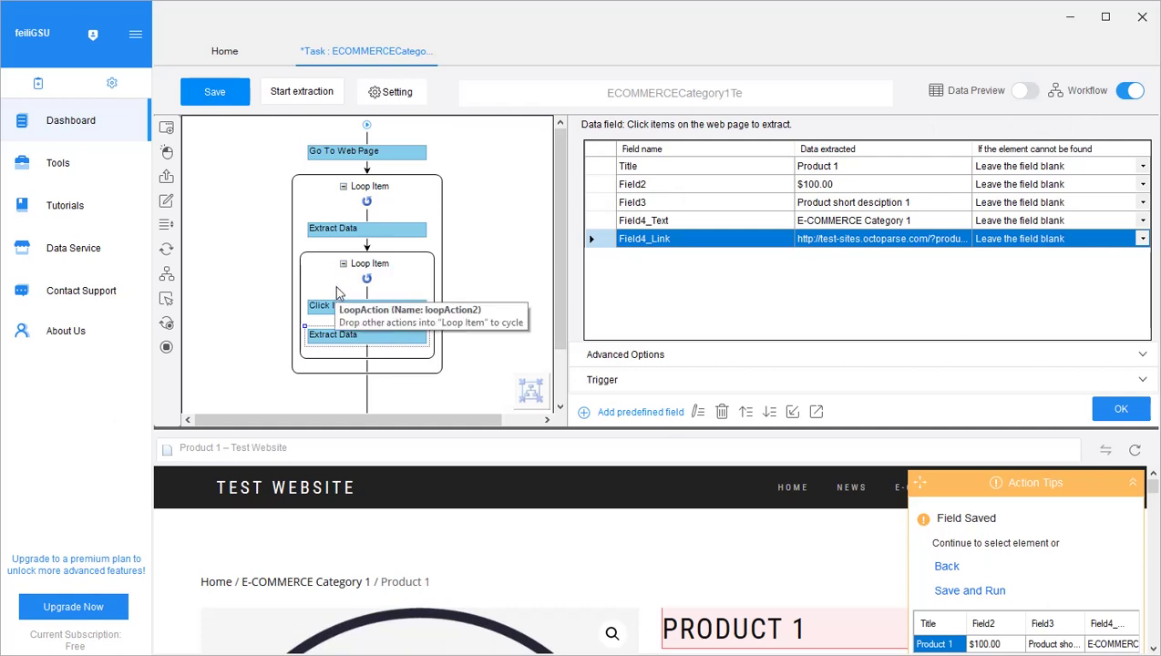
Step: Delete the first Extract Data step and the now-empty outer Loop Item
{"action": "left_click_drag", "start_coordinate": [353, 277], "coordinate": [370, 345]}
{"action": "scroll", "coordinate": [393, 300], "scroll_direction": "up", "scroll_amount": 3}
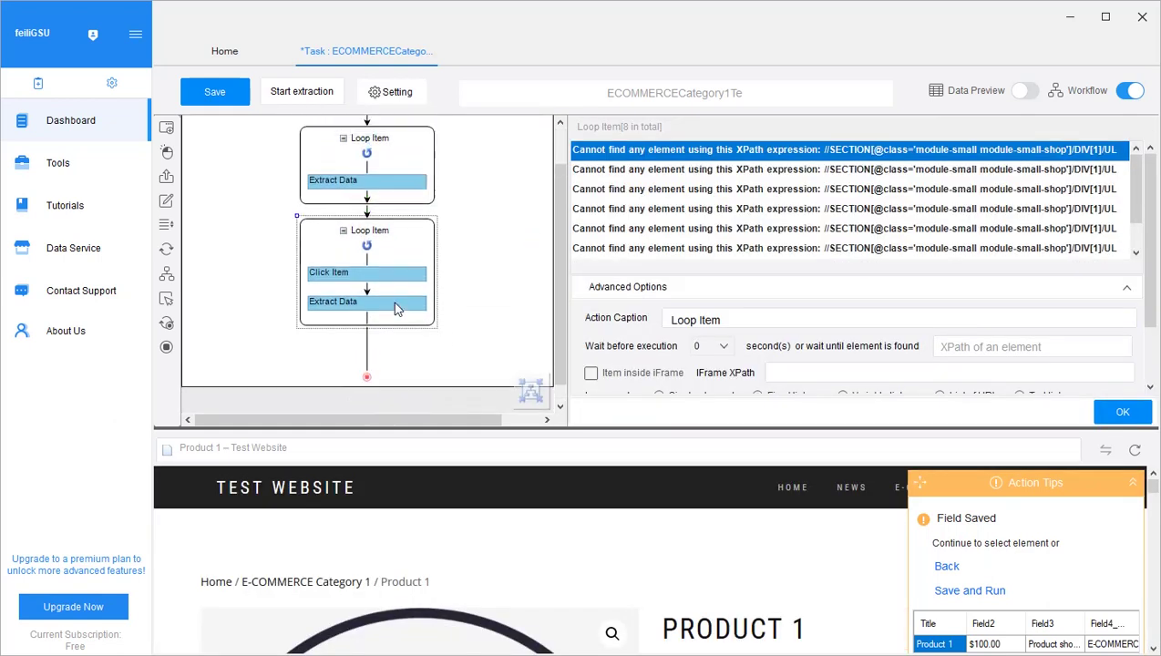
{"action": "right_click", "coordinate": [363, 234]}
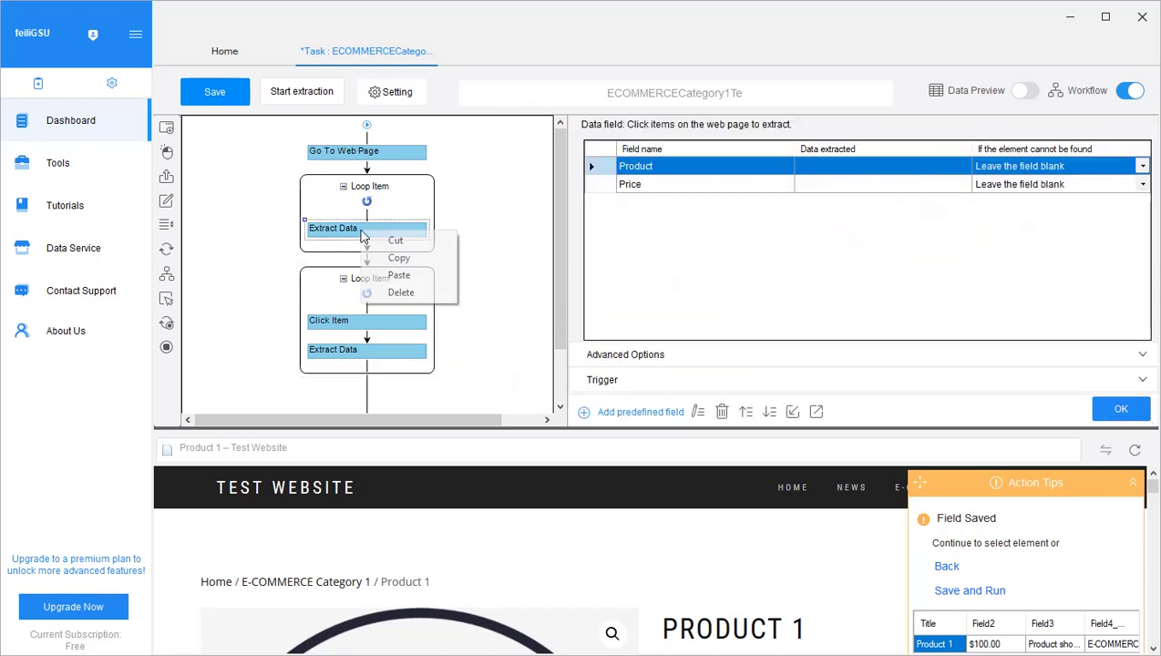
{"action": "left_click", "coordinate": [401, 292]}
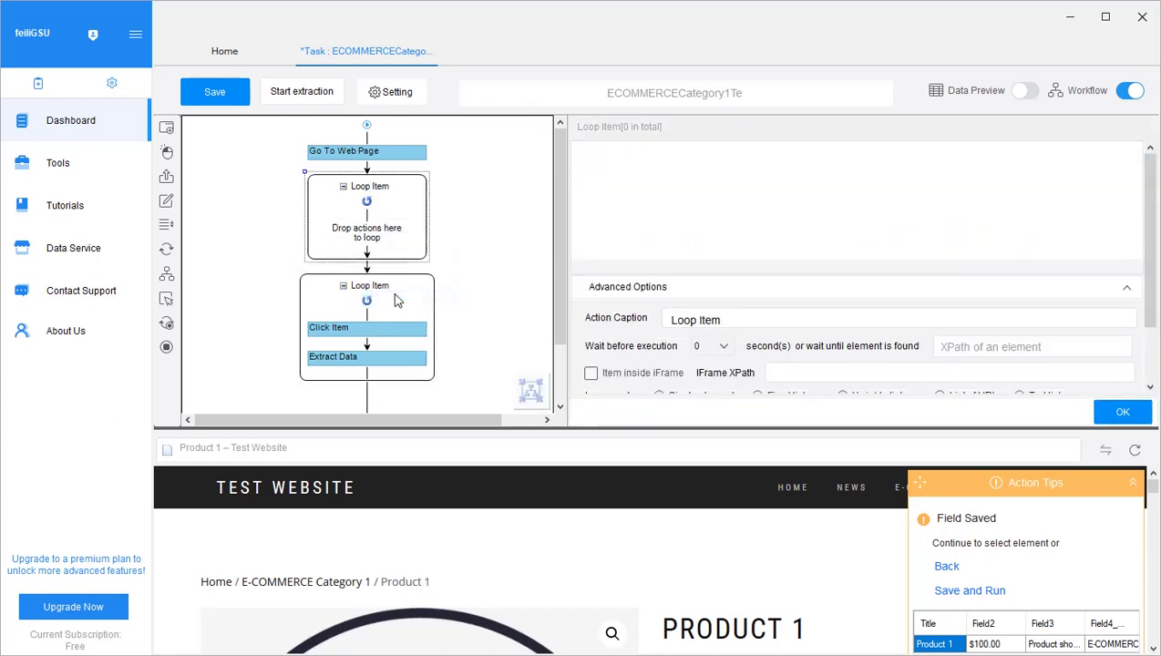
{"action": "right_click", "coordinate": [377, 184]}
{"action": "left_click", "coordinate": [415, 244]}
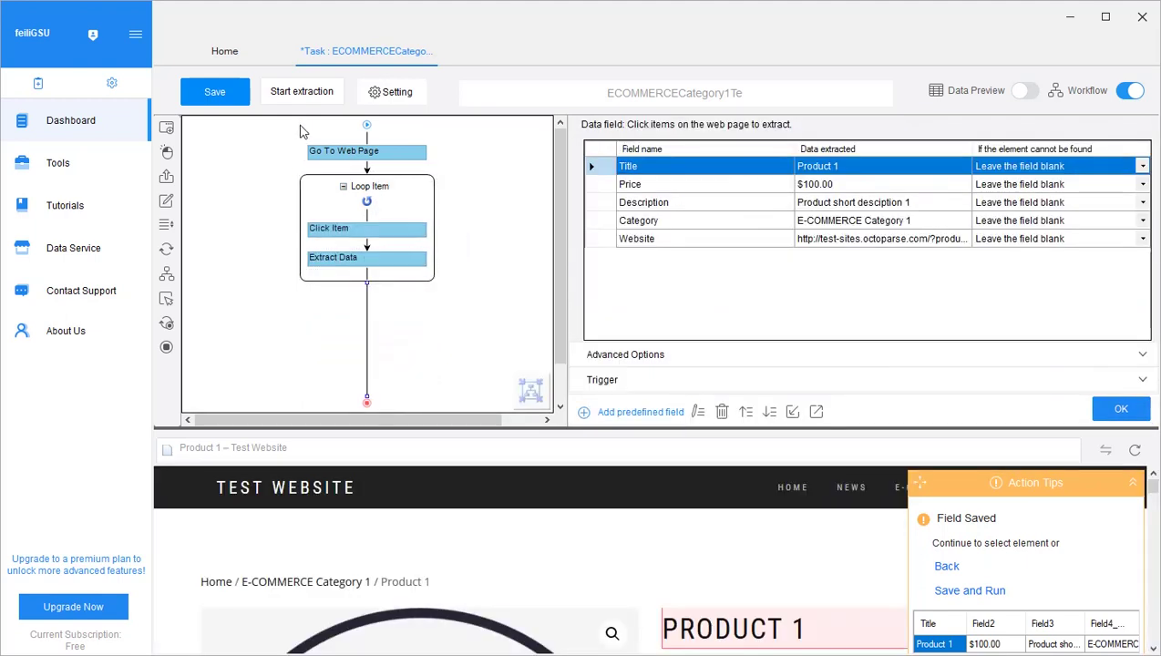
{"action": "left_click", "coordinate": [311, 99]}
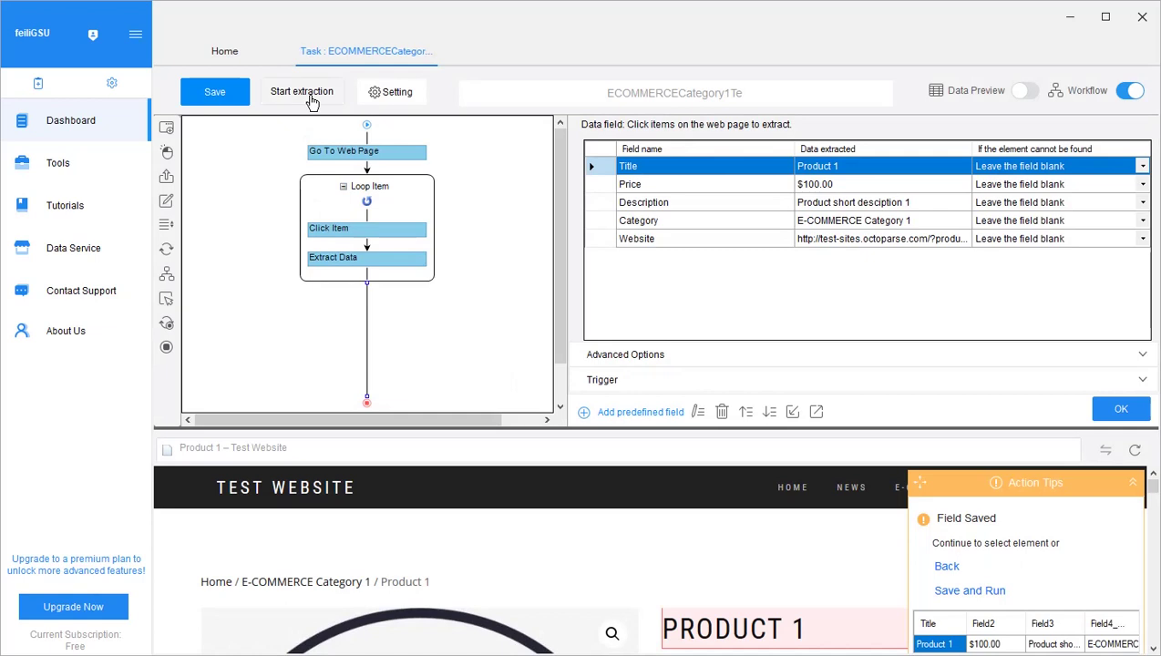
Step: Run a fresh local extraction, check the 8 product rows, then close the run window
{"action": "left_click", "coordinate": [142, 301]}
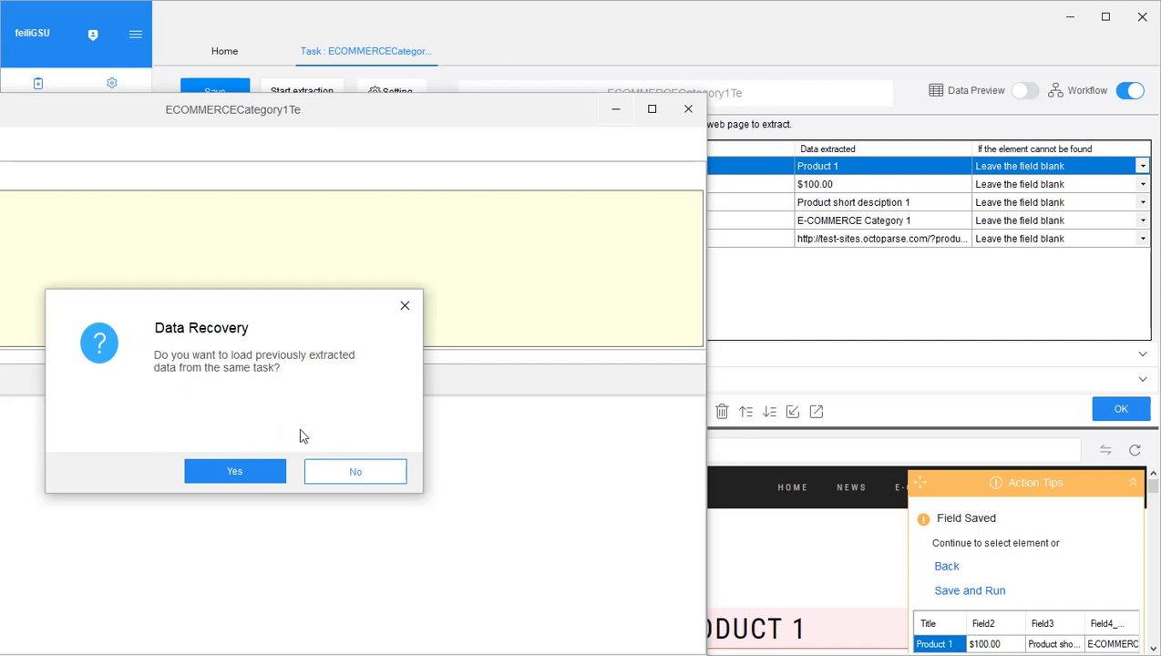
{"action": "left_click", "coordinate": [331, 473]}
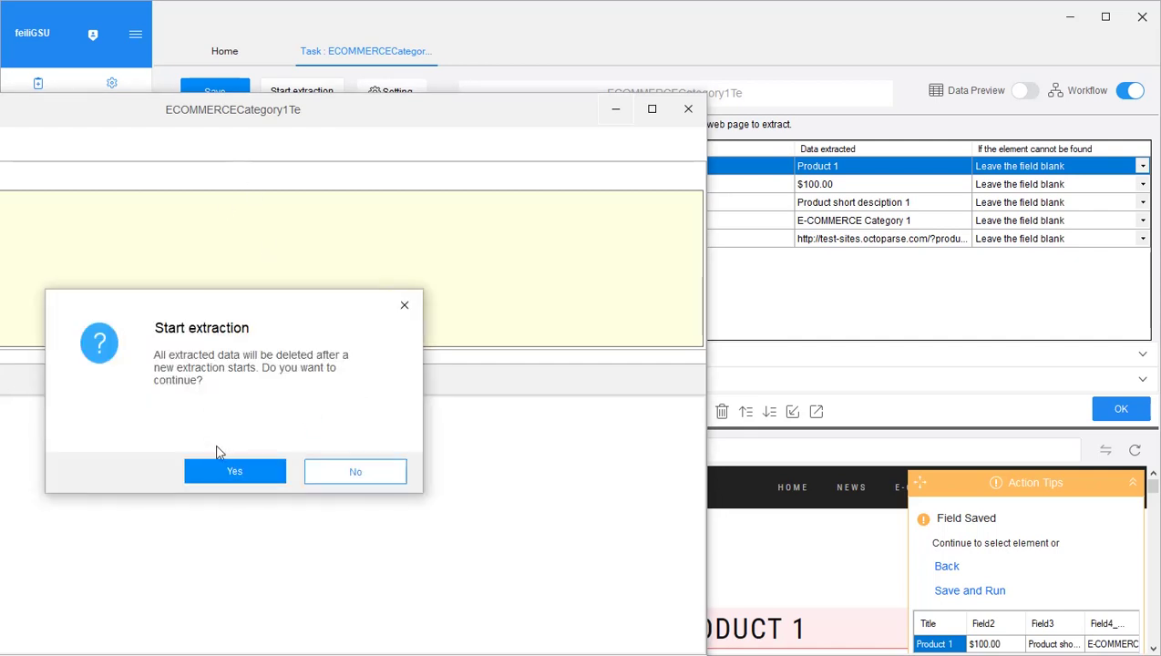
{"action": "left_click", "coordinate": [235, 472]}
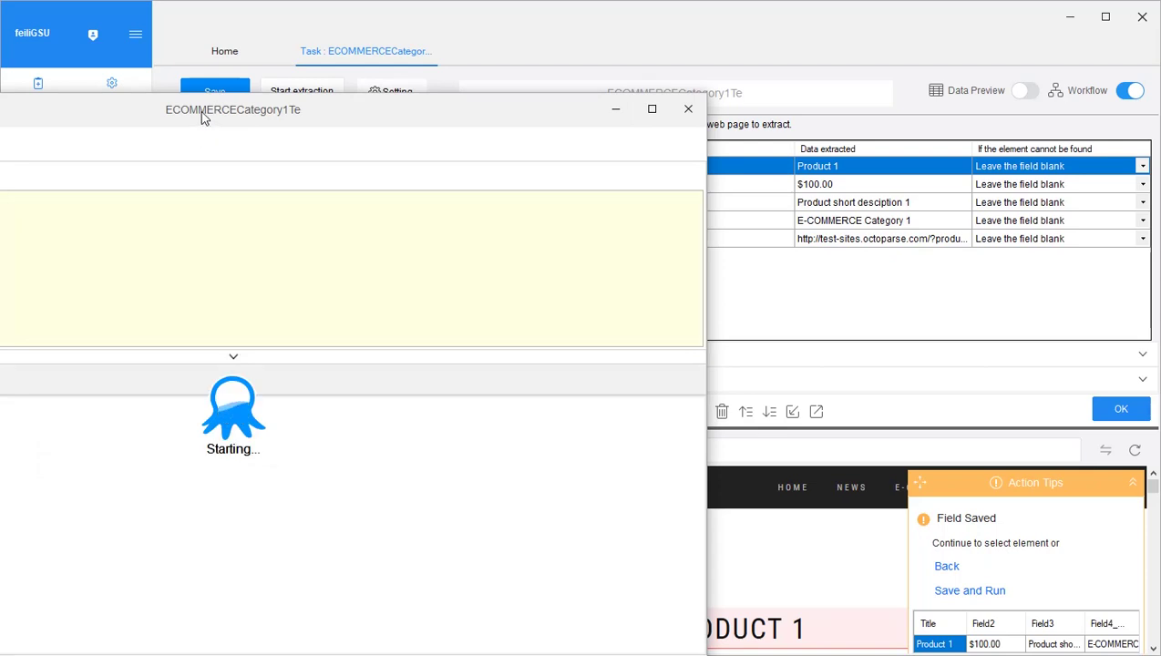
{"action": "left_click_drag", "start_coordinate": [194, 114], "coordinate": [504, 58]}
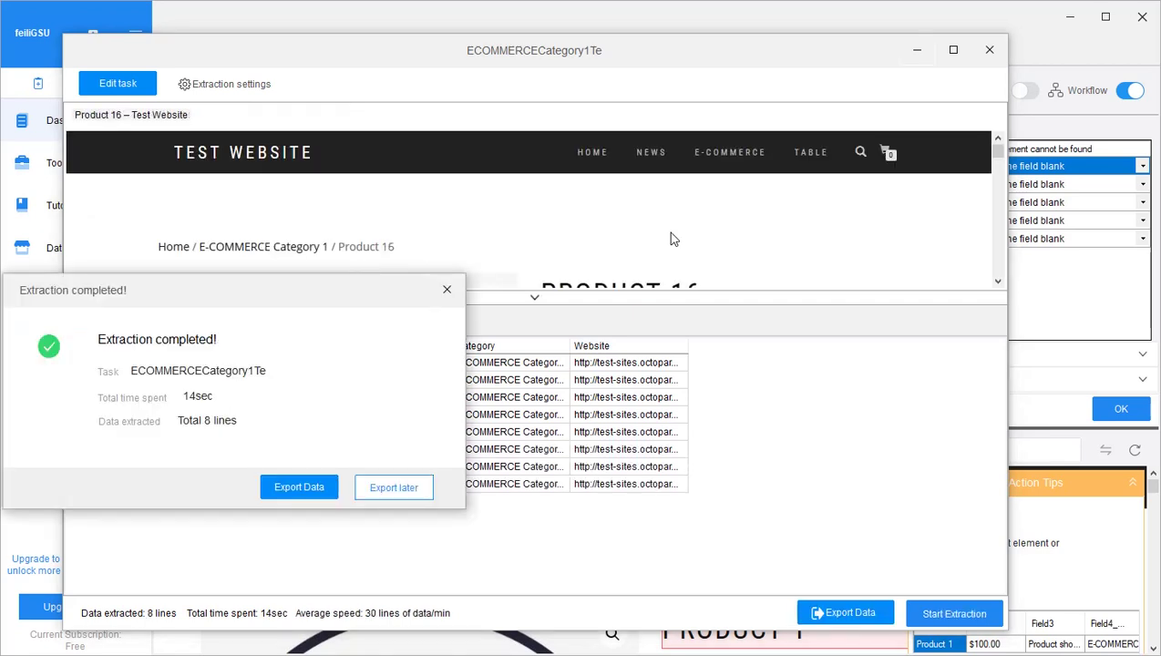
{"action": "left_click", "coordinate": [446, 290]}
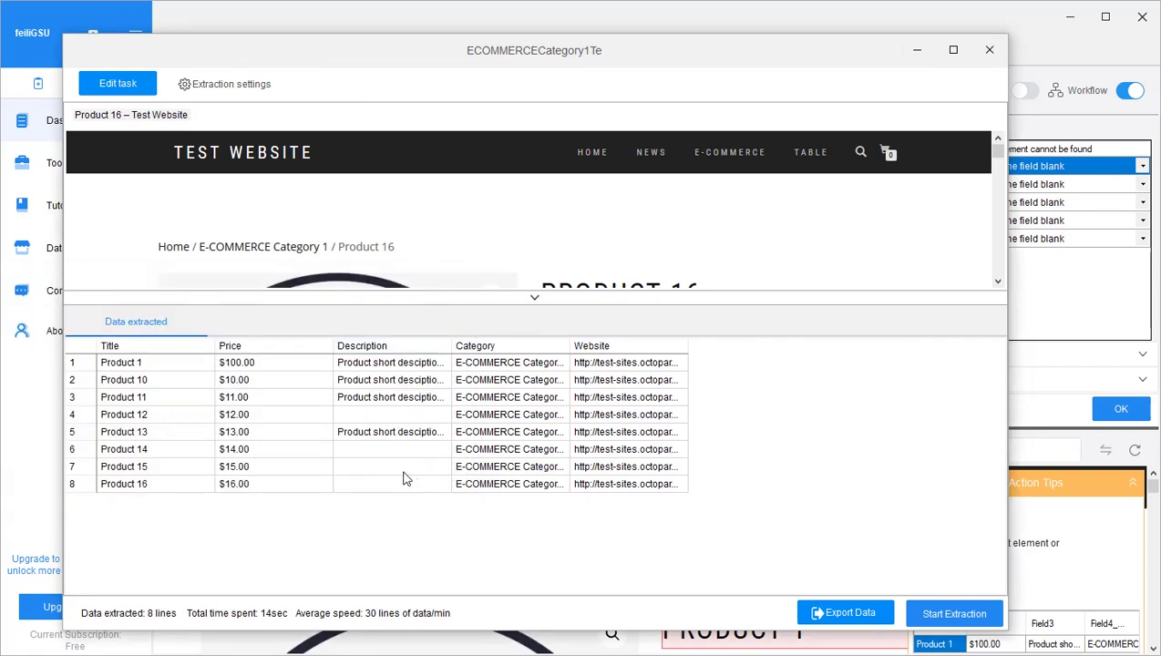
{"action": "left_click", "coordinate": [989, 53]}
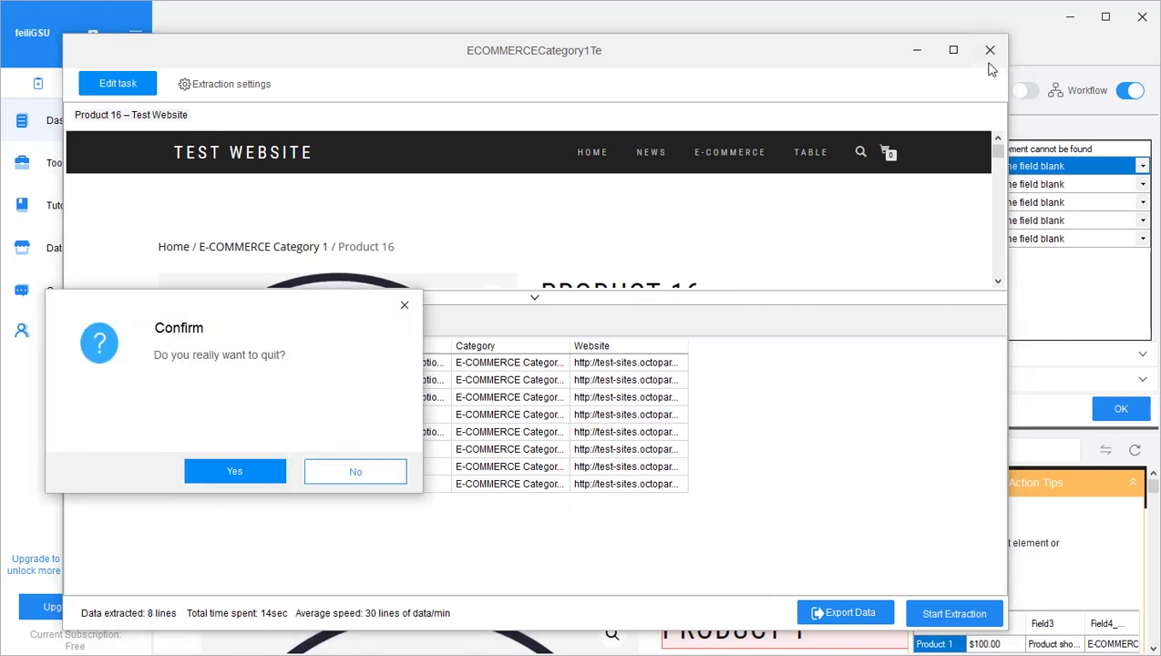
{"action": "left_click", "coordinate": [269, 479]}
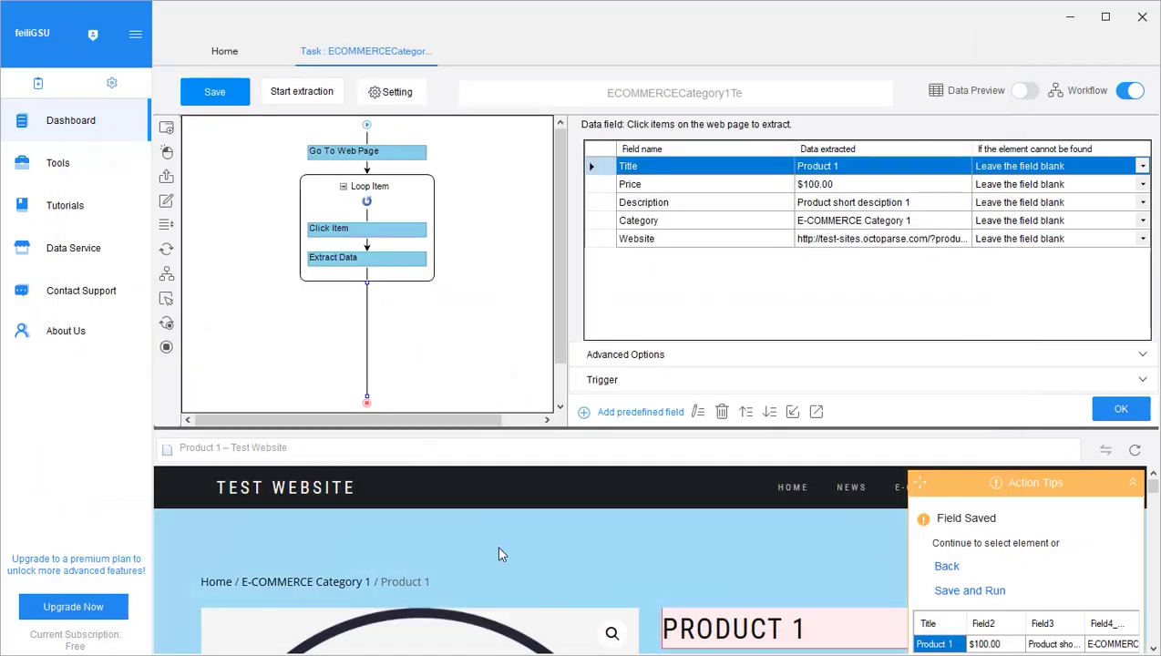
Step: Switch to browse mode and open E-COMMERCE Category 1, scrolled to its 1–5 page links
{"action": "left_click", "coordinate": [1130, 91]}
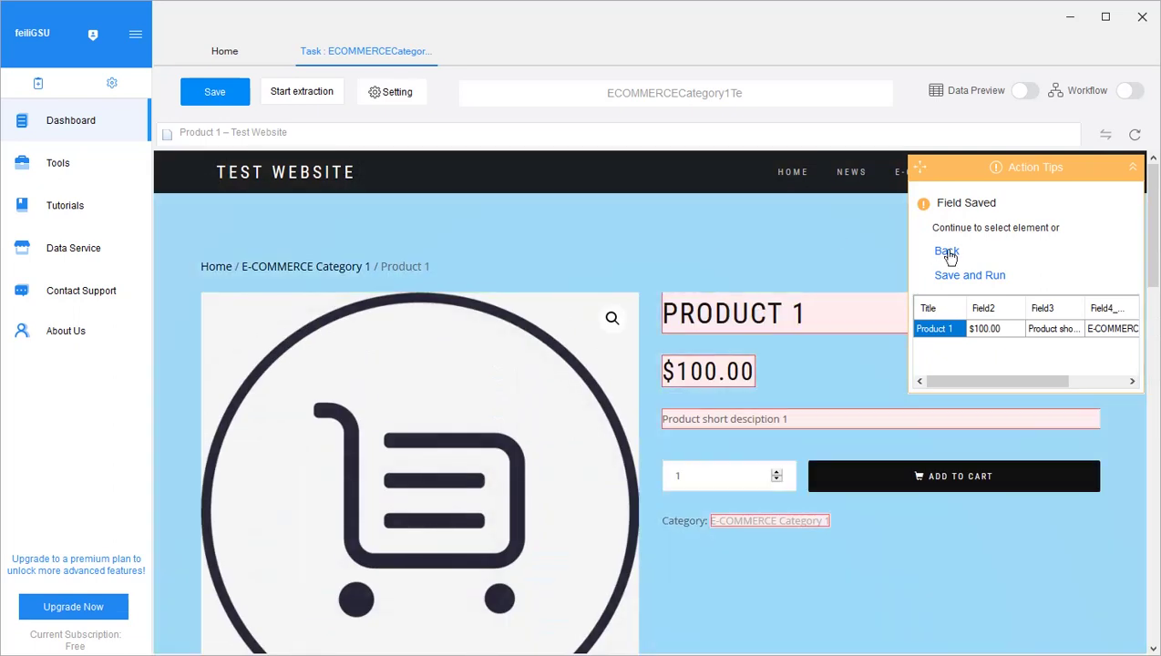
{"action": "left_click", "coordinate": [947, 252]}
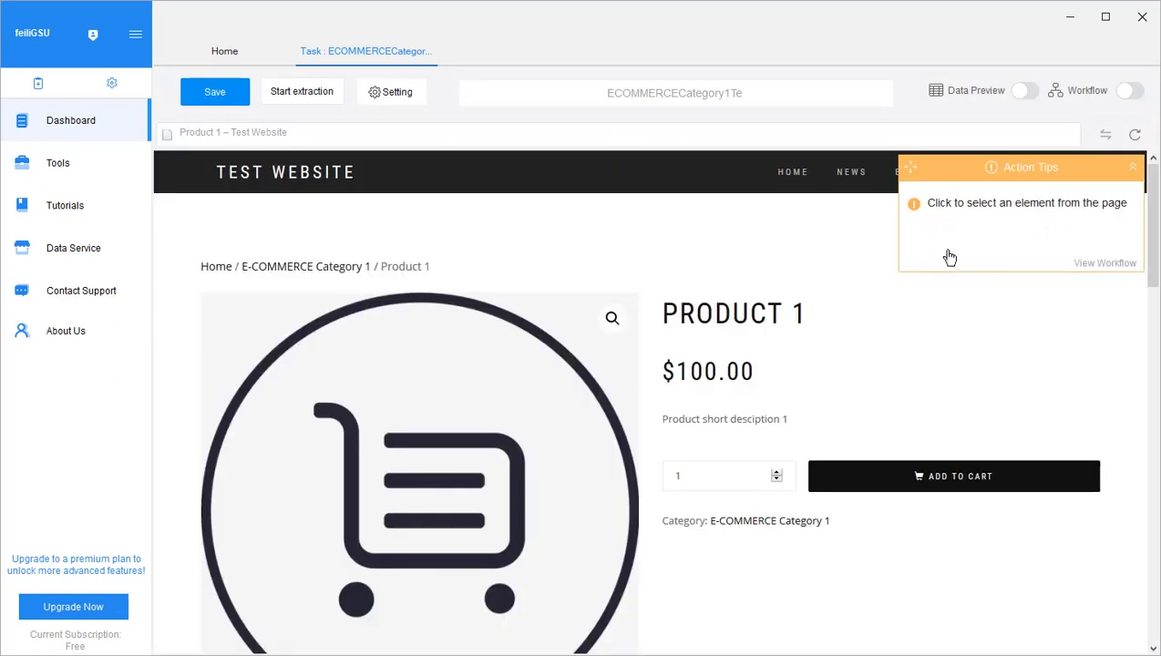
{"action": "left_click", "coordinate": [1105, 135]}
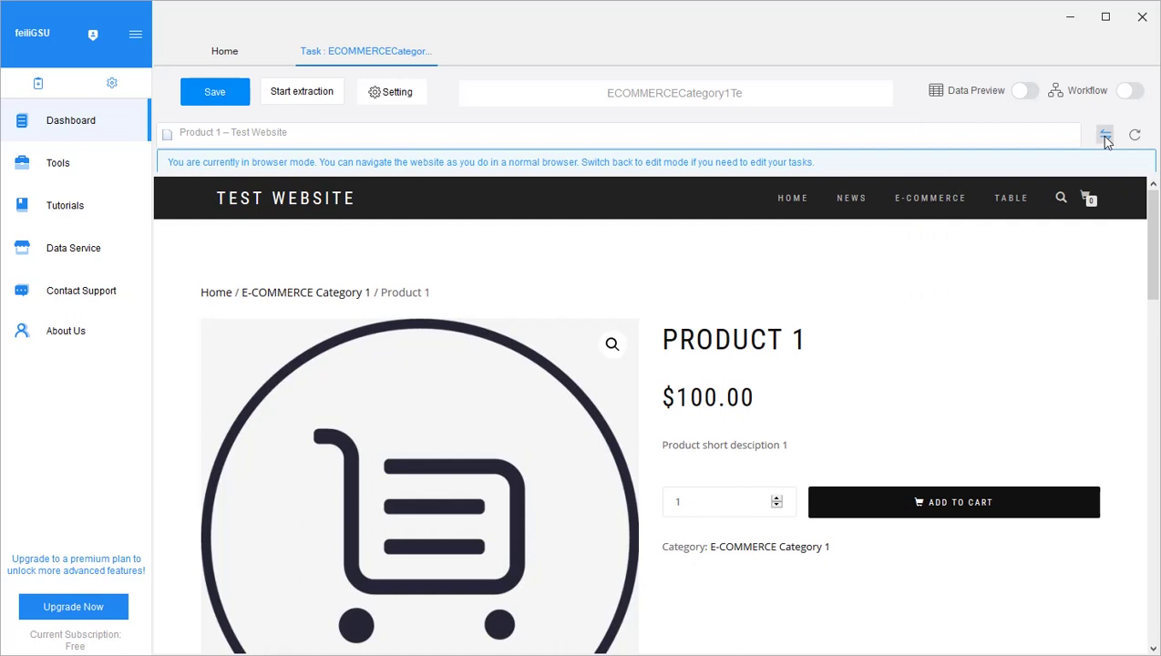
{"action": "left_click", "coordinate": [929, 200]}
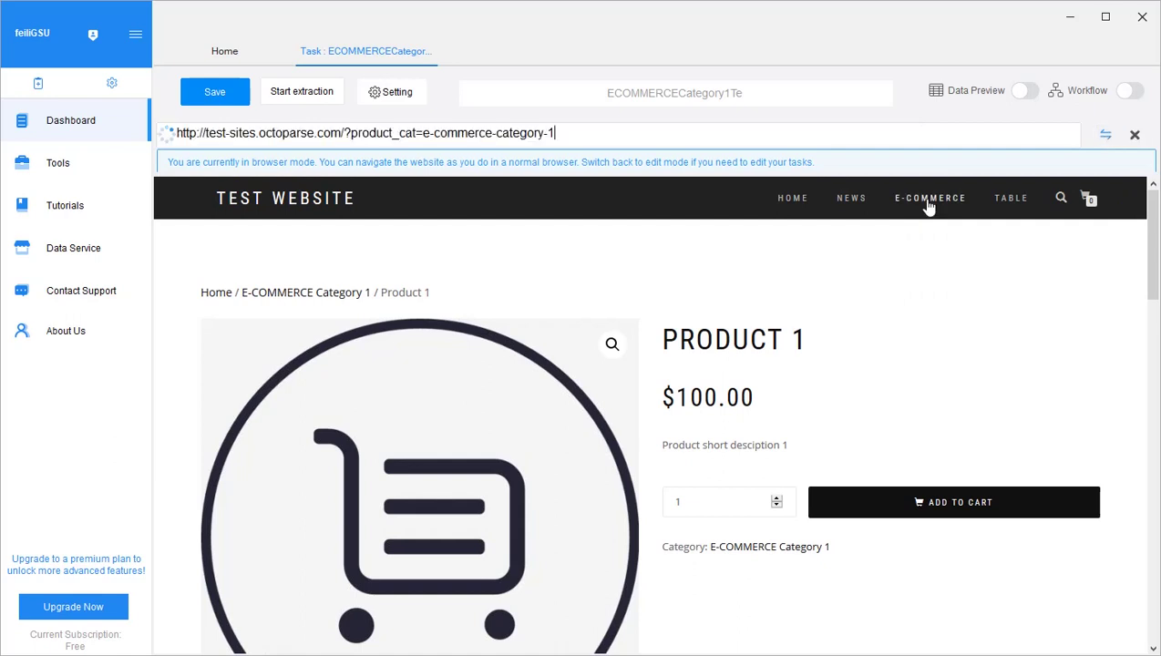
{"action": "scroll", "coordinate": [898, 388], "scroll_direction": "down", "scroll_amount": 10}
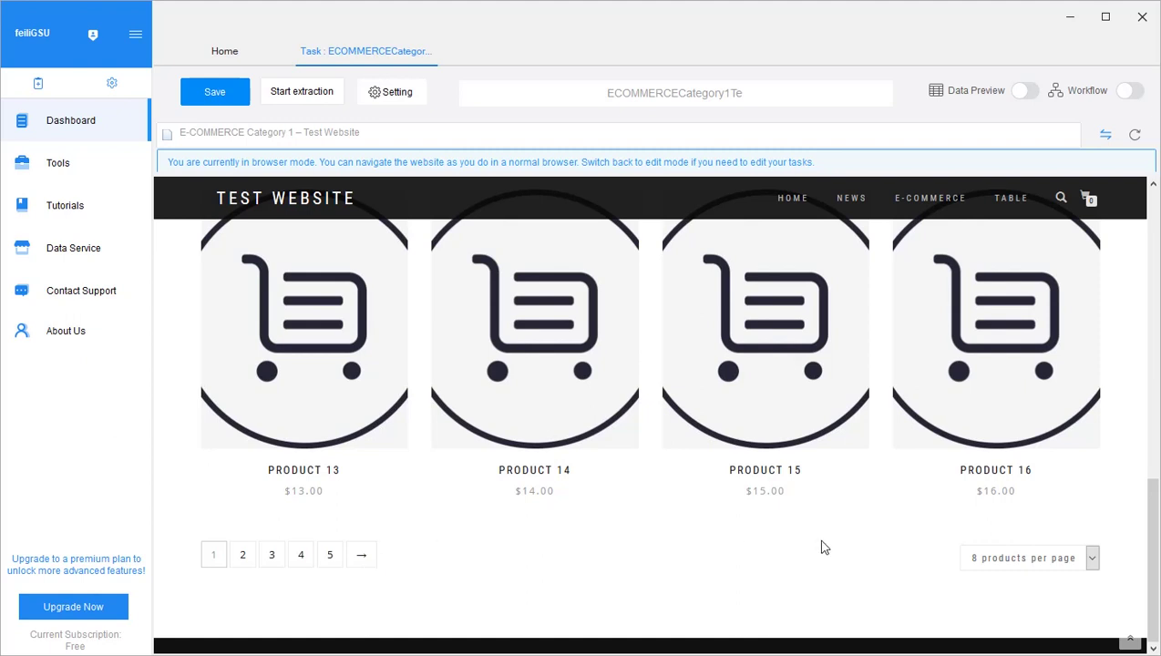
Step: Select the listing's next-page arrow and make it a loop-click pagination loop
{"action": "left_click", "coordinate": [1129, 94]}
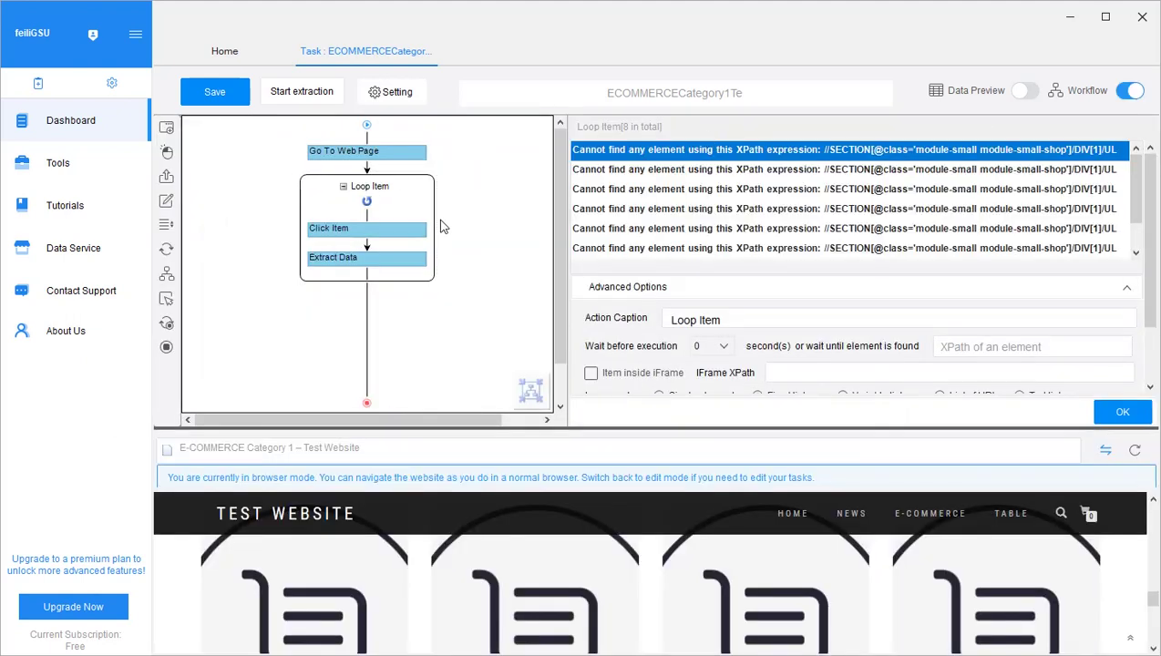
{"action": "left_click", "coordinate": [425, 190]}
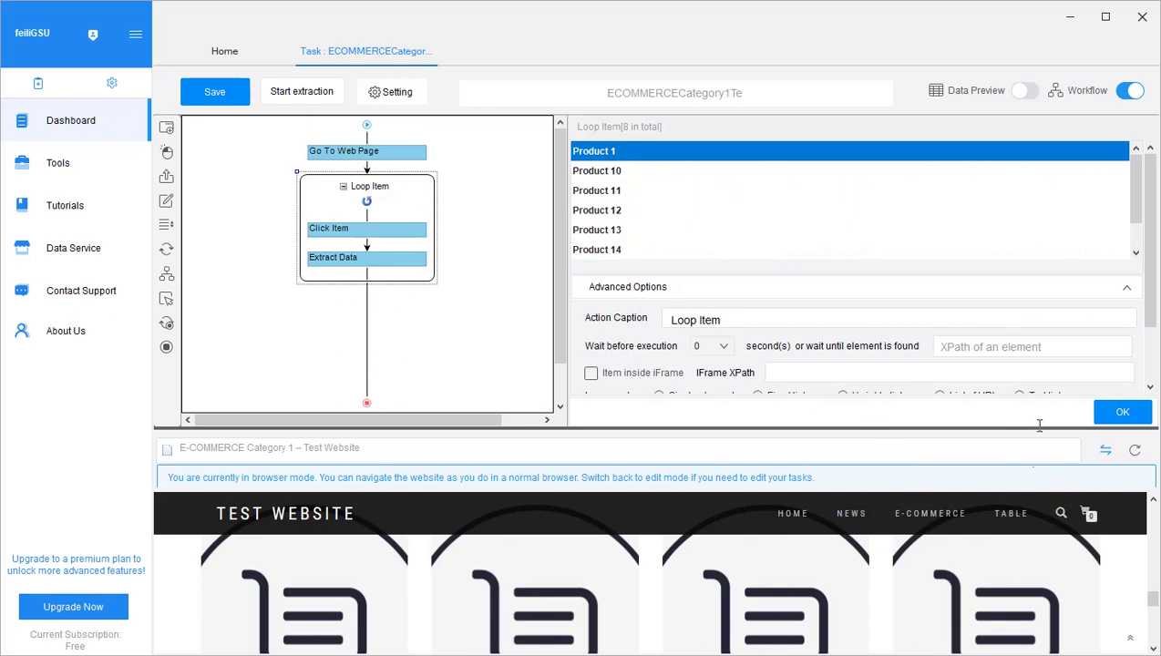
{"action": "left_click", "coordinate": [1105, 450]}
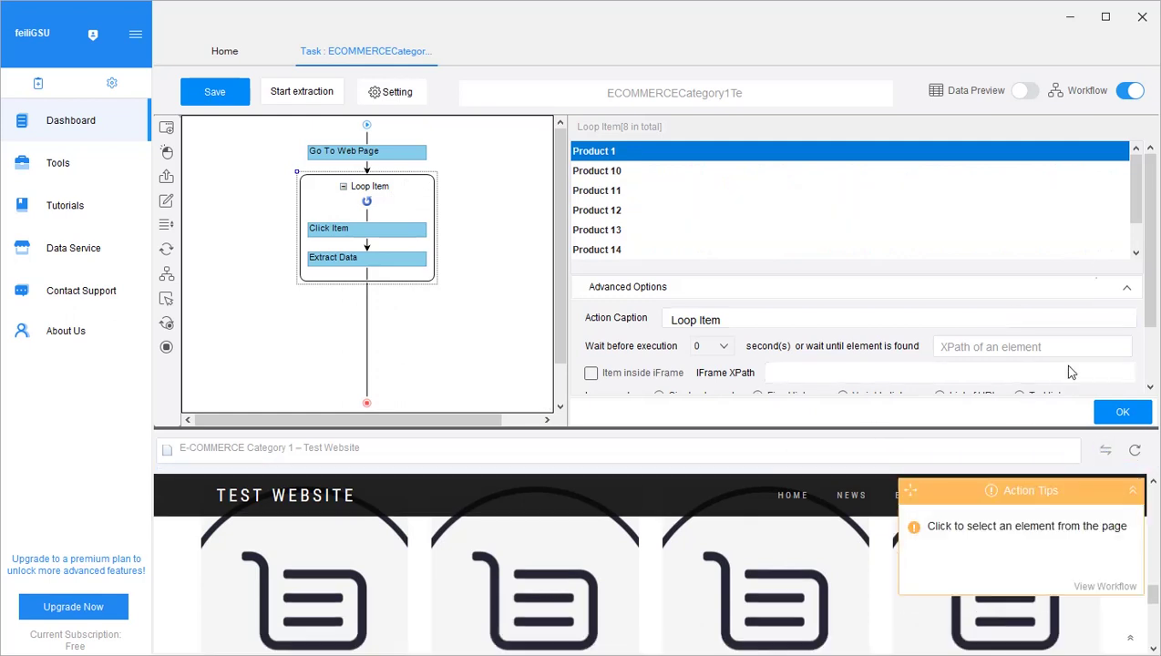
{"action": "left_click", "coordinate": [1123, 93]}
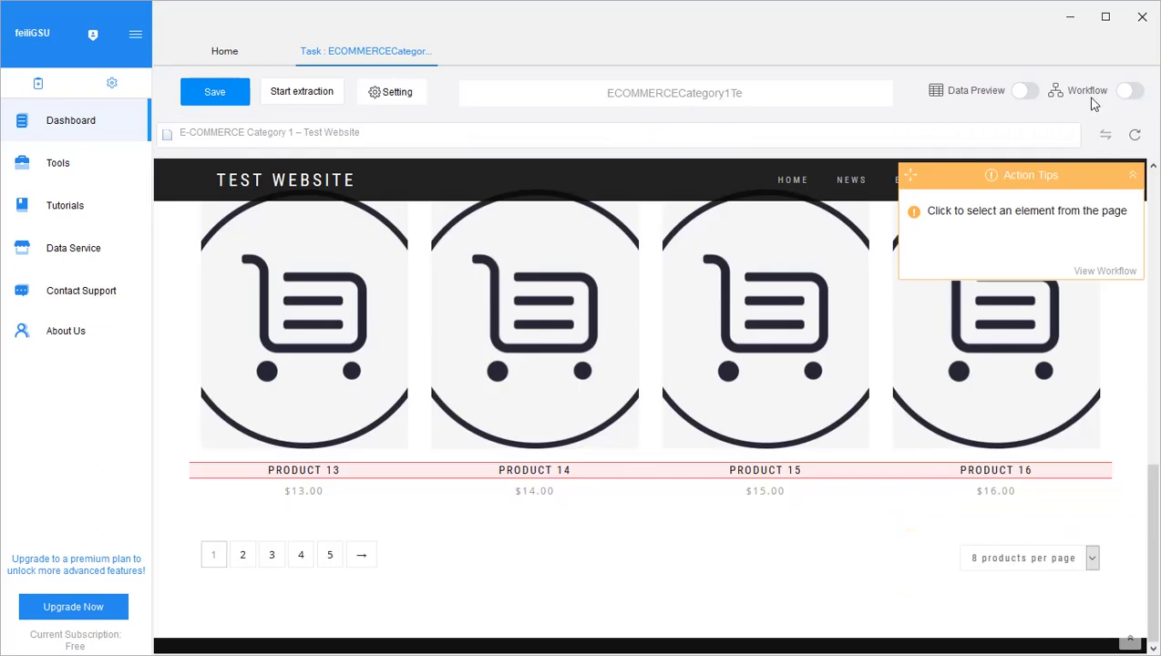
{"action": "left_click", "coordinate": [362, 558]}
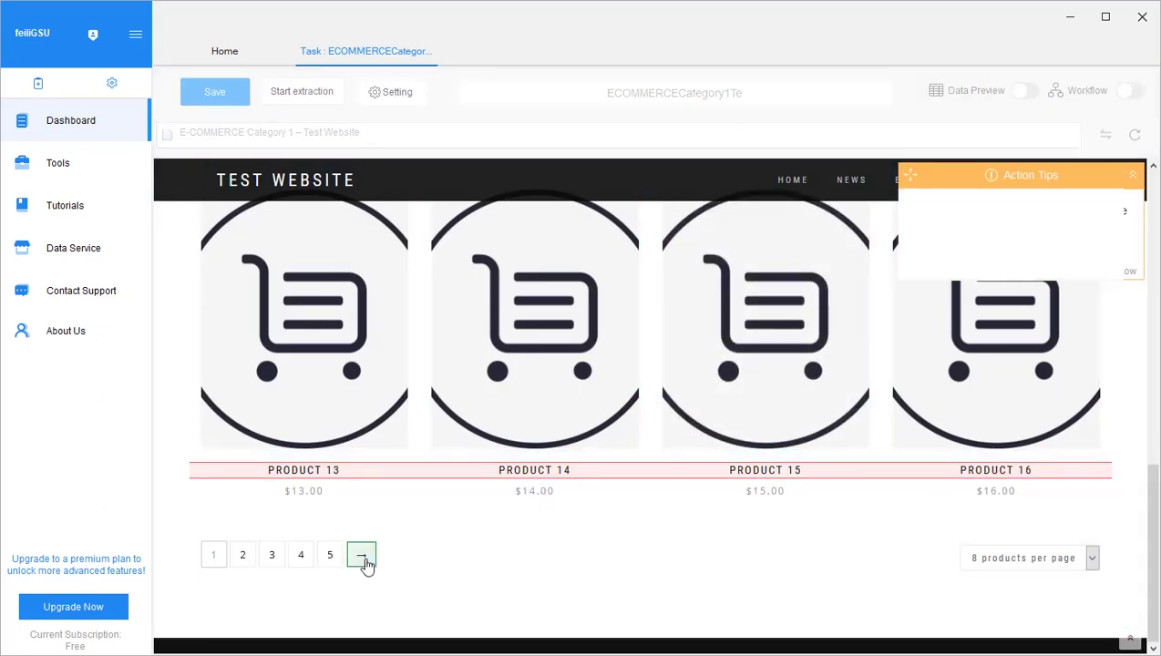
{"action": "scroll", "coordinate": [545, 564], "scroll_direction": "up", "scroll_amount": 1}
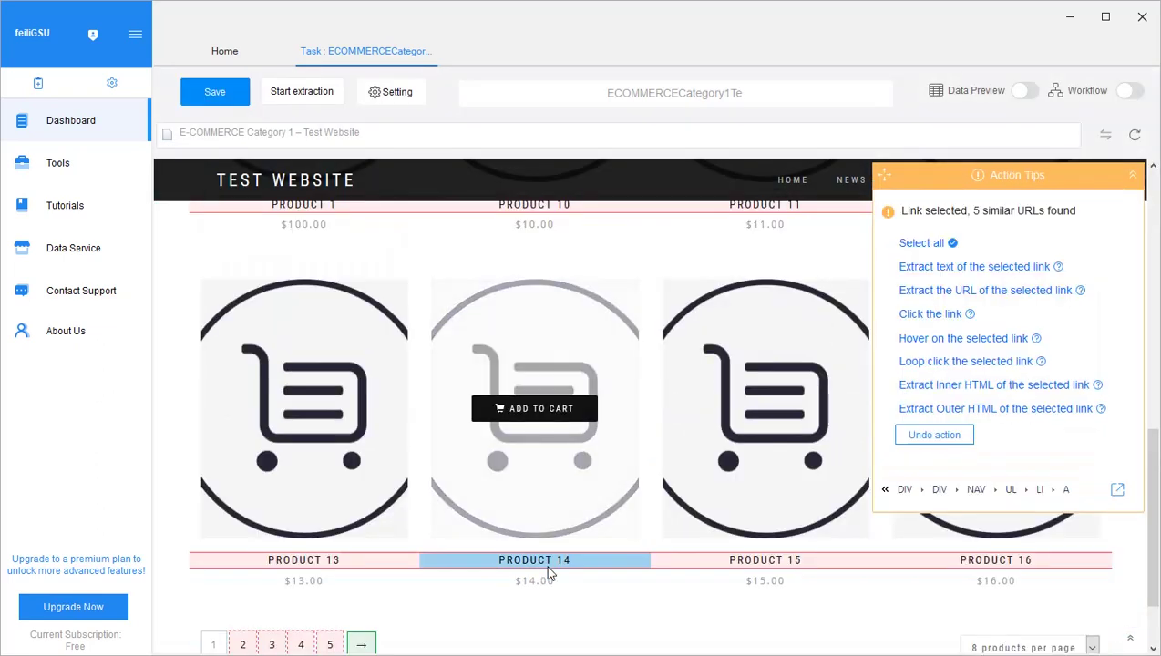
{"action": "left_click", "coordinate": [957, 364]}
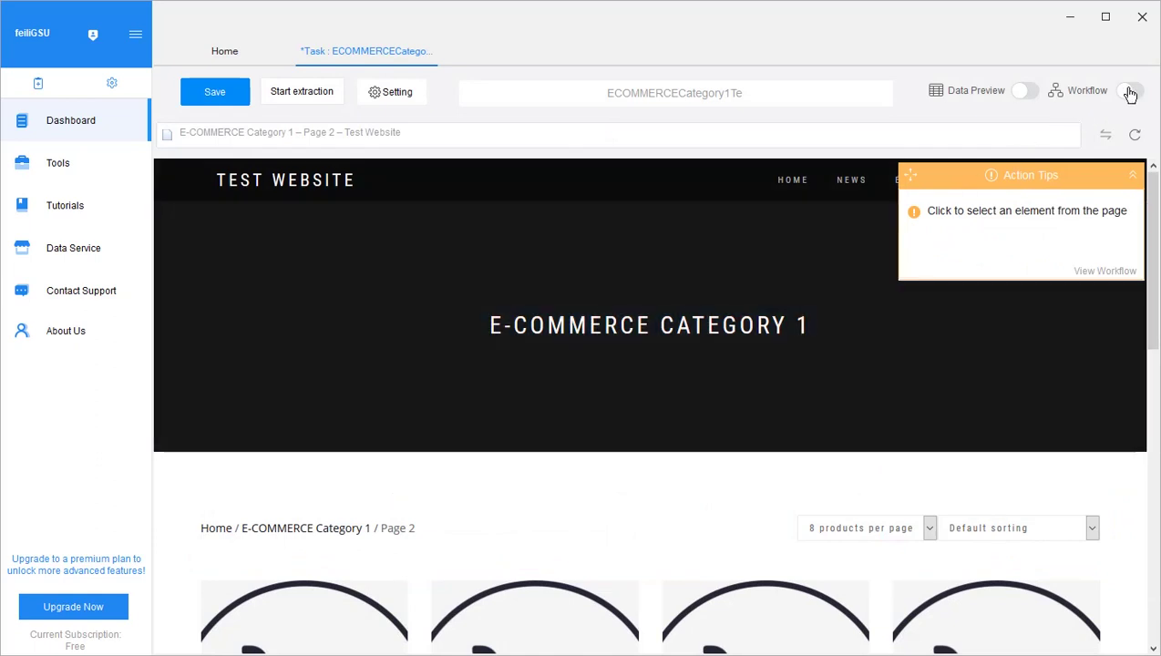
Step: Show the workflow and open the product Loop Item nested inside Pagination
{"action": "left_click", "coordinate": [1129, 93]}
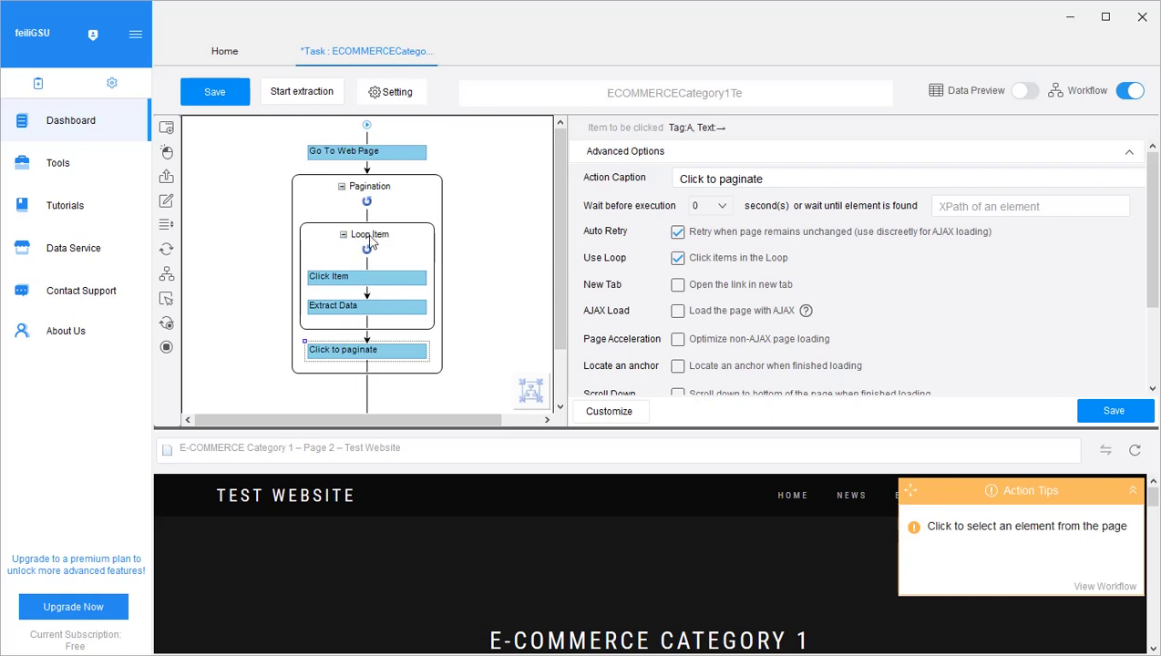
{"action": "mouse_move", "coordinate": [371, 242]}
{"action": "left_mouse_down"}
{"action": "mouse_move", "coordinate": [365, 206]}
{"action": "mouse_move", "coordinate": [374, 330]}
{"action": "mouse_move", "coordinate": [363, 239]}
{"action": "left_mouse_up"}
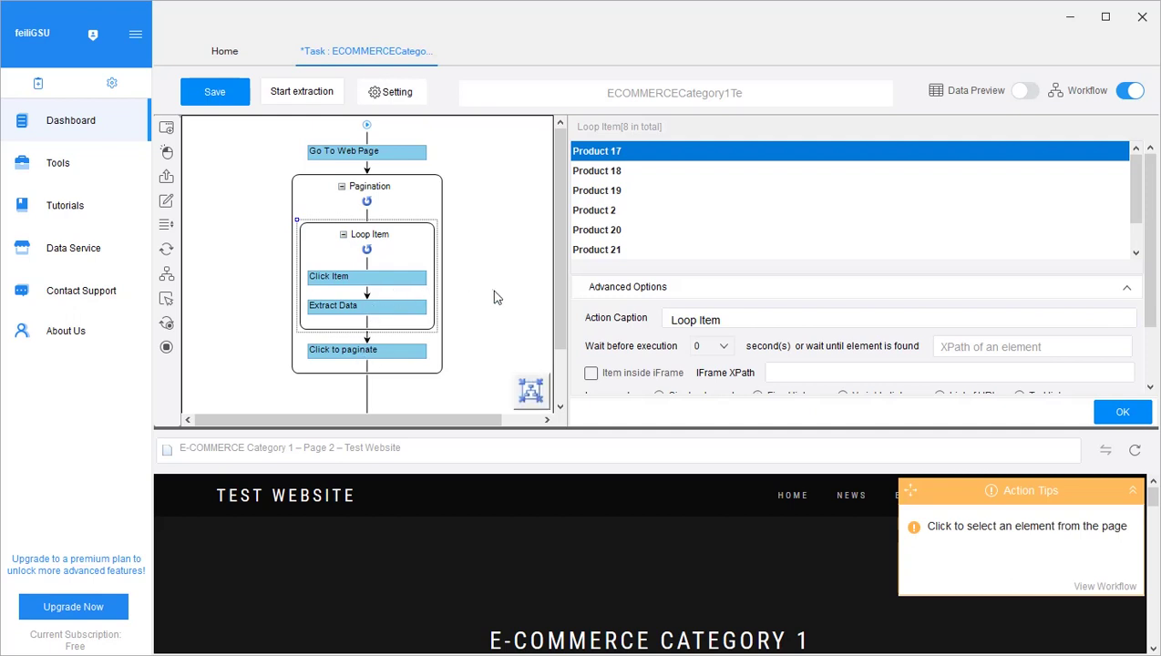
Step: Set the Click Item step to wait 1 second before execution
{"action": "left_click", "coordinate": [399, 305]}
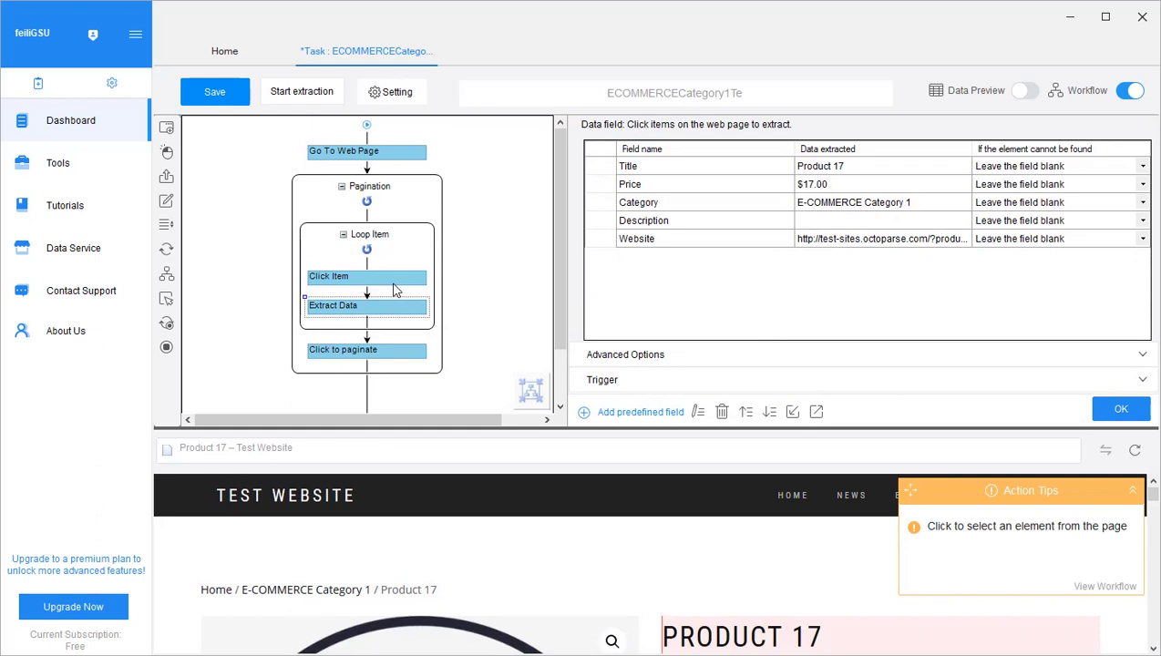
{"action": "left_click", "coordinate": [393, 283]}
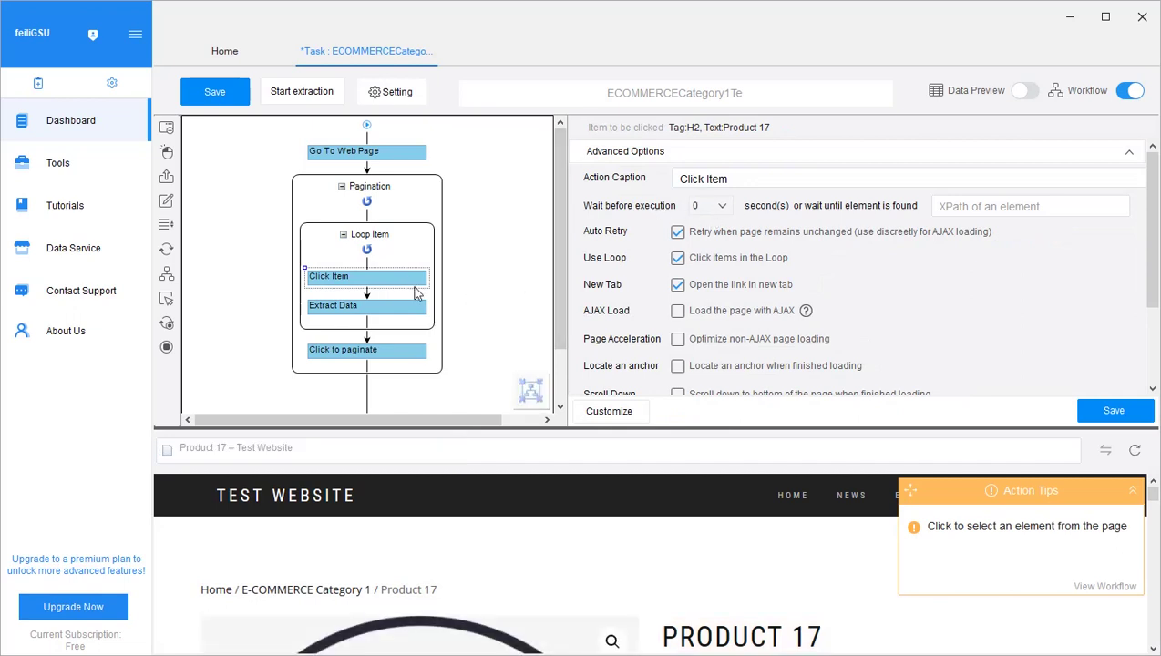
{"action": "left_click", "coordinate": [386, 353]}
{"action": "left_click", "coordinate": [381, 281]}
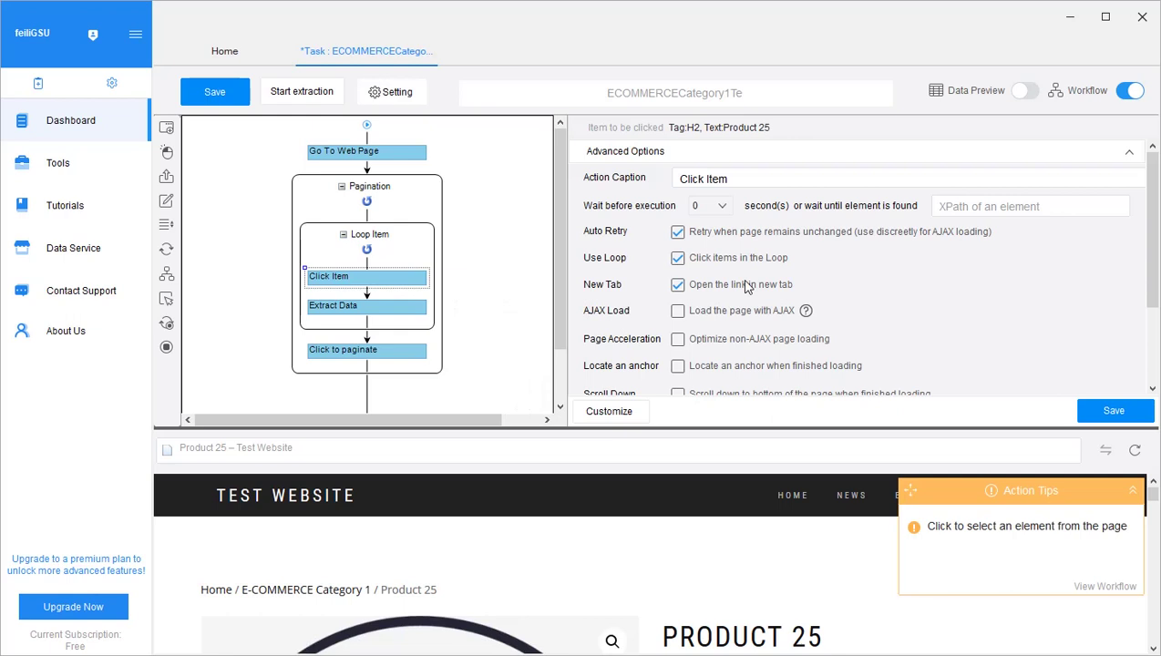
{"action": "left_click", "coordinate": [717, 209]}
{"action": "left_click", "coordinate": [698, 239]}
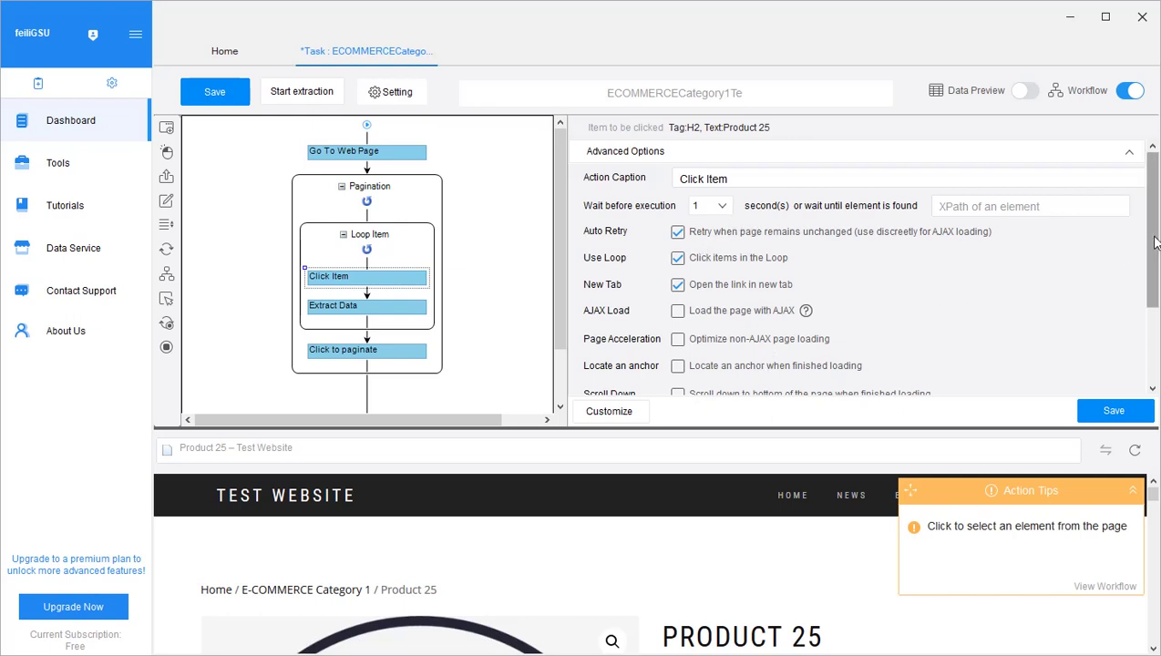
{"action": "left_click_drag", "start_coordinate": [1153, 248], "coordinate": [1121, 239]}
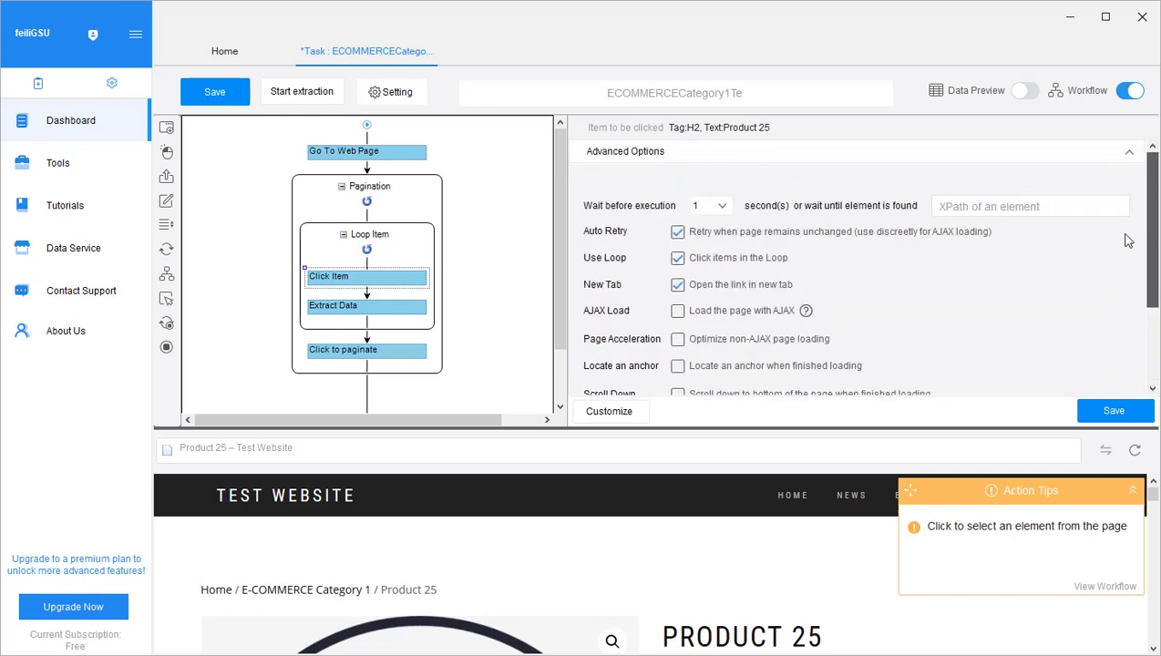
{"action": "left_click_drag", "start_coordinate": [1128, 186], "coordinate": [1123, 354]}
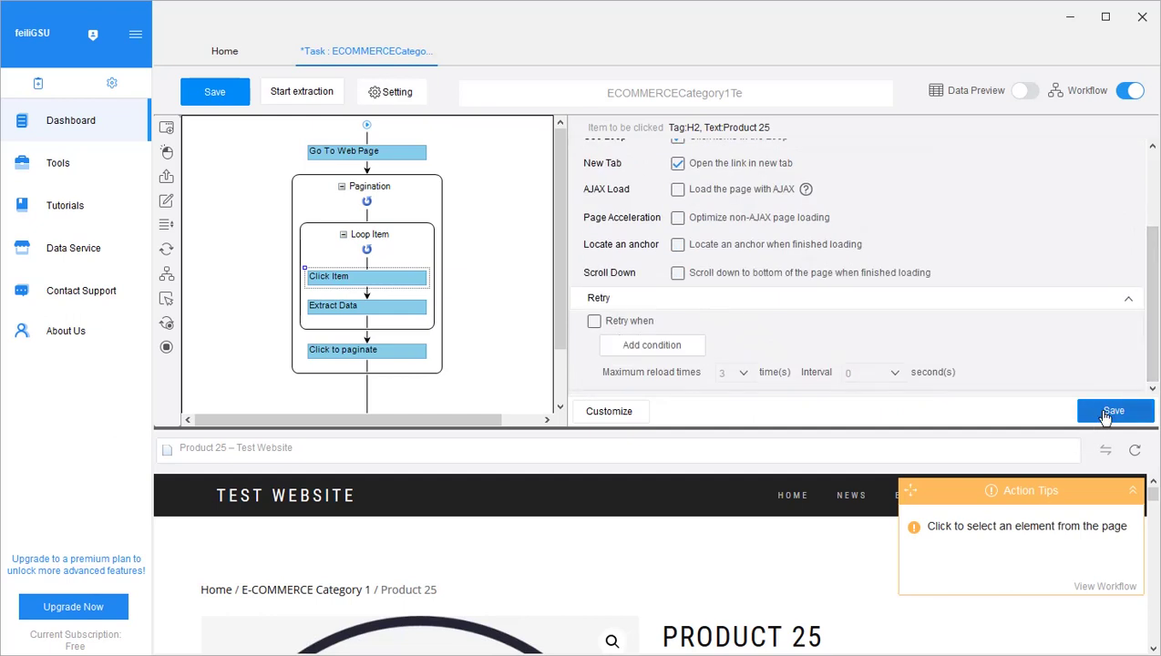
Step: Set the Click to paginate step to wait 1 second before execution and save it
{"action": "left_click", "coordinate": [384, 354]}
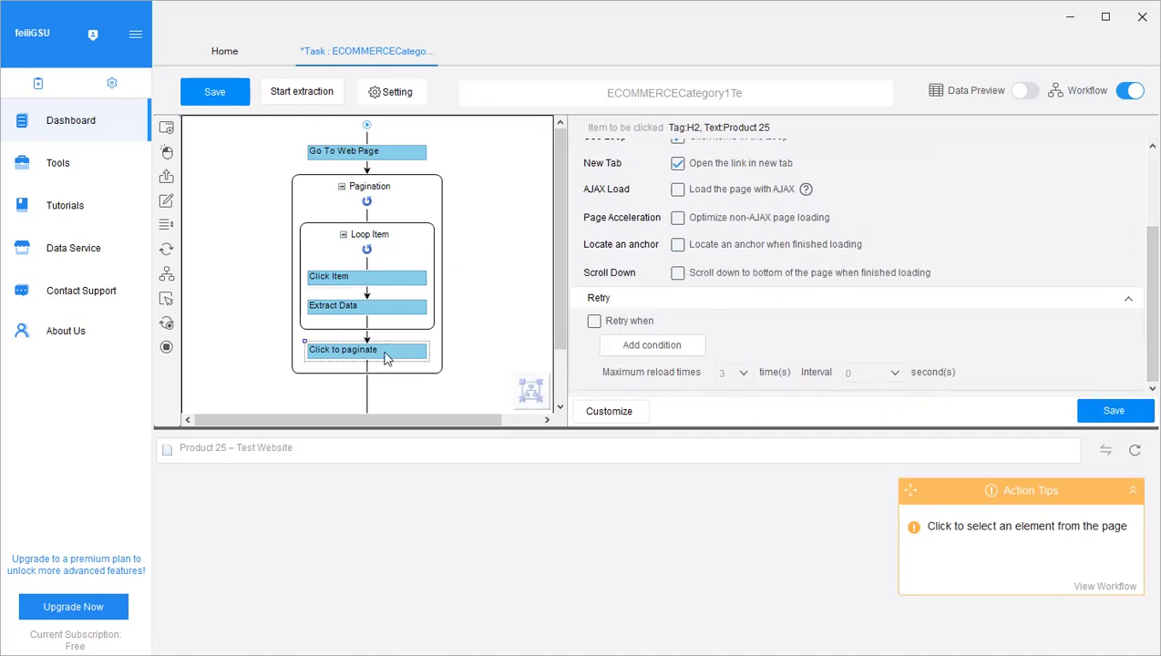
{"action": "left_click_drag", "start_coordinate": [1152, 339], "coordinate": [1154, 209]}
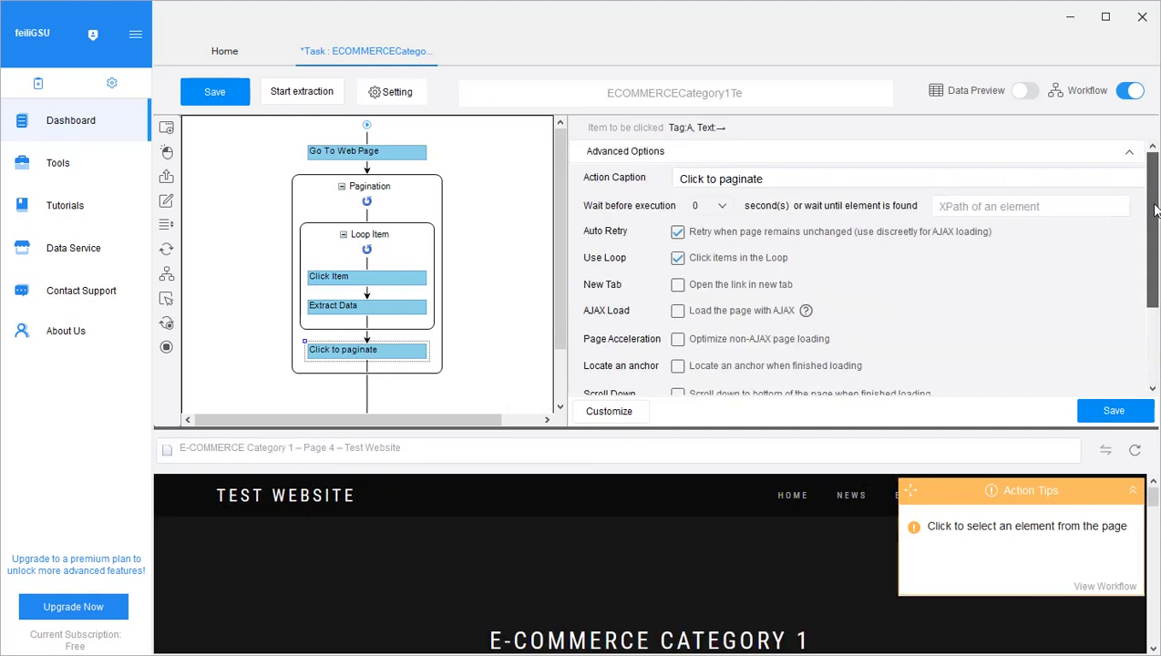
{"action": "left_click", "coordinate": [722, 206]}
{"action": "left_click", "coordinate": [698, 238]}
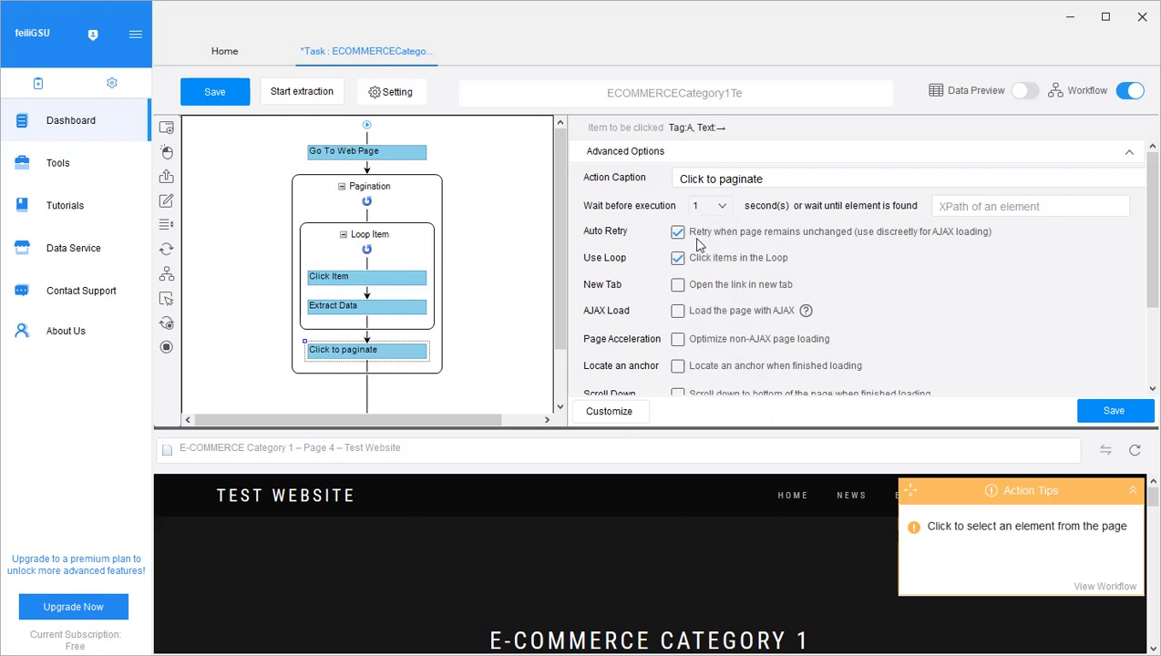
{"action": "left_click", "coordinate": [1099, 416]}
{"action": "left_click", "coordinate": [421, 213]}
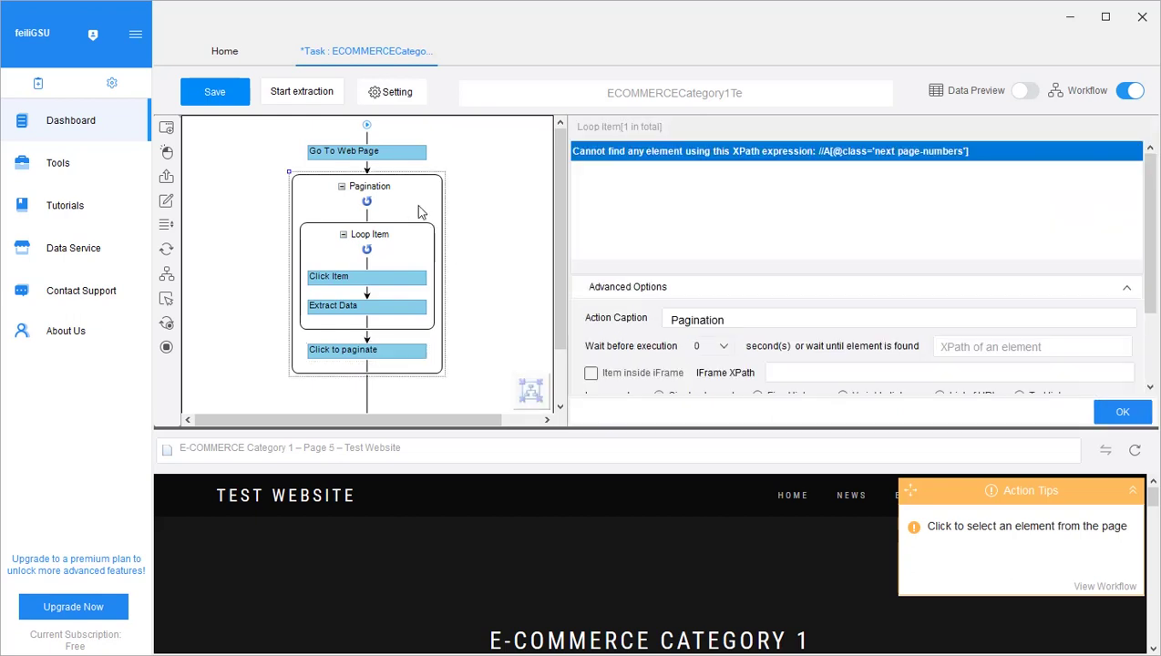
Step: Make the Pagination loop end when execution times reach 5
{"action": "scroll", "coordinate": [720, 328], "scroll_direction": "down", "scroll_amount": 2}
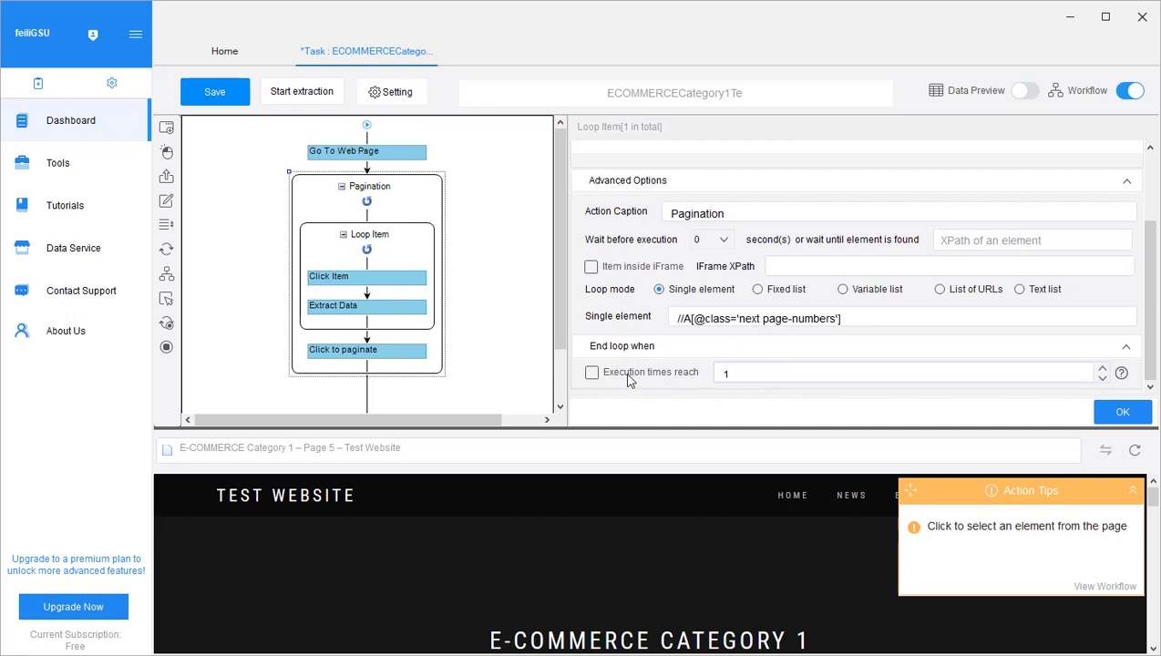
{"action": "left_click", "coordinate": [670, 377]}
{"action": "double_click", "coordinate": [726, 374]}
{"action": "type", "text": "5"}
{"action": "left_click", "coordinate": [1108, 413]}
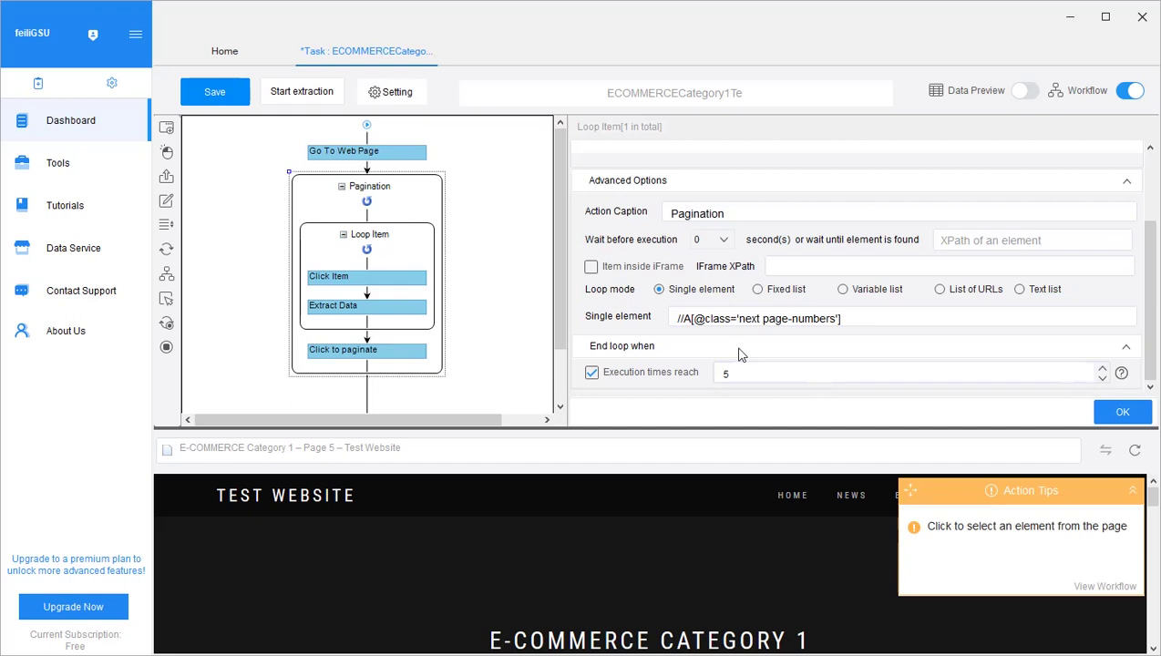
{"action": "left_click", "coordinate": [304, 96]}
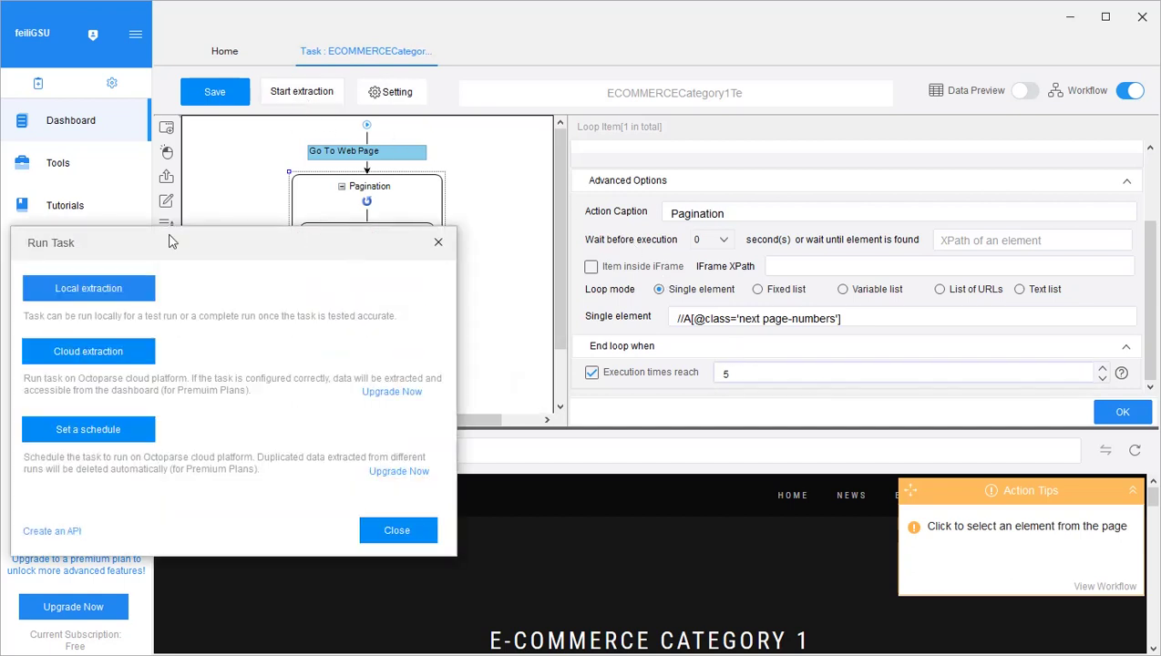
Step: Start a fresh local extraction without data recovery, collecting 40 rows across the listing pages
{"action": "left_click", "coordinate": [116, 289]}
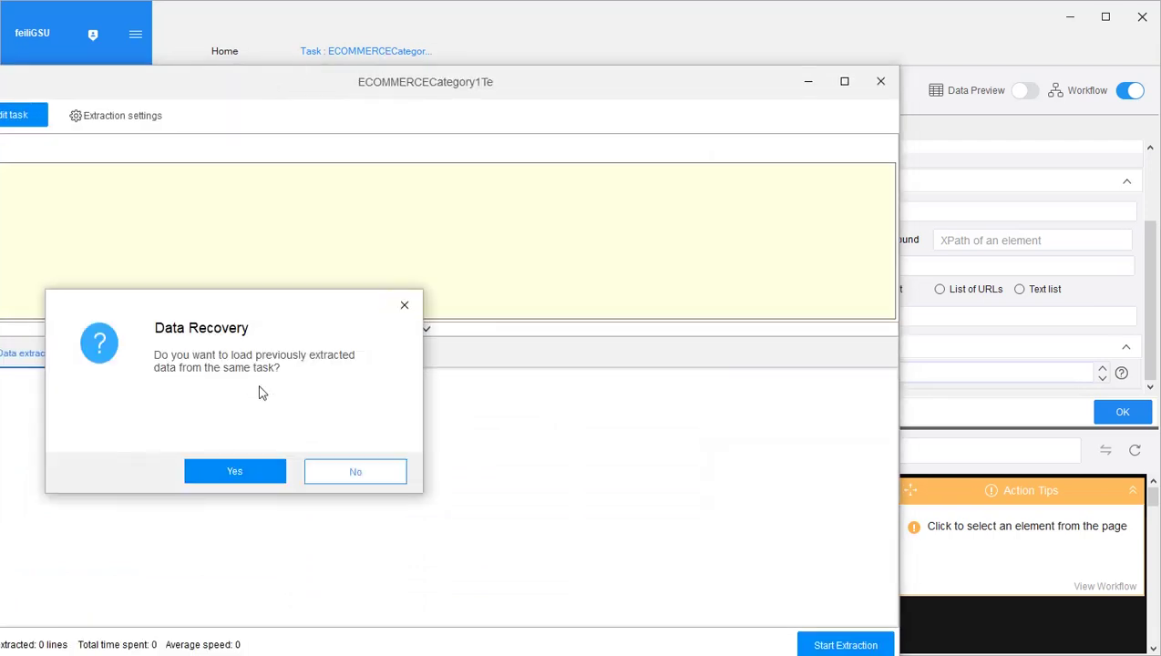
{"action": "left_click", "coordinate": [374, 472]}
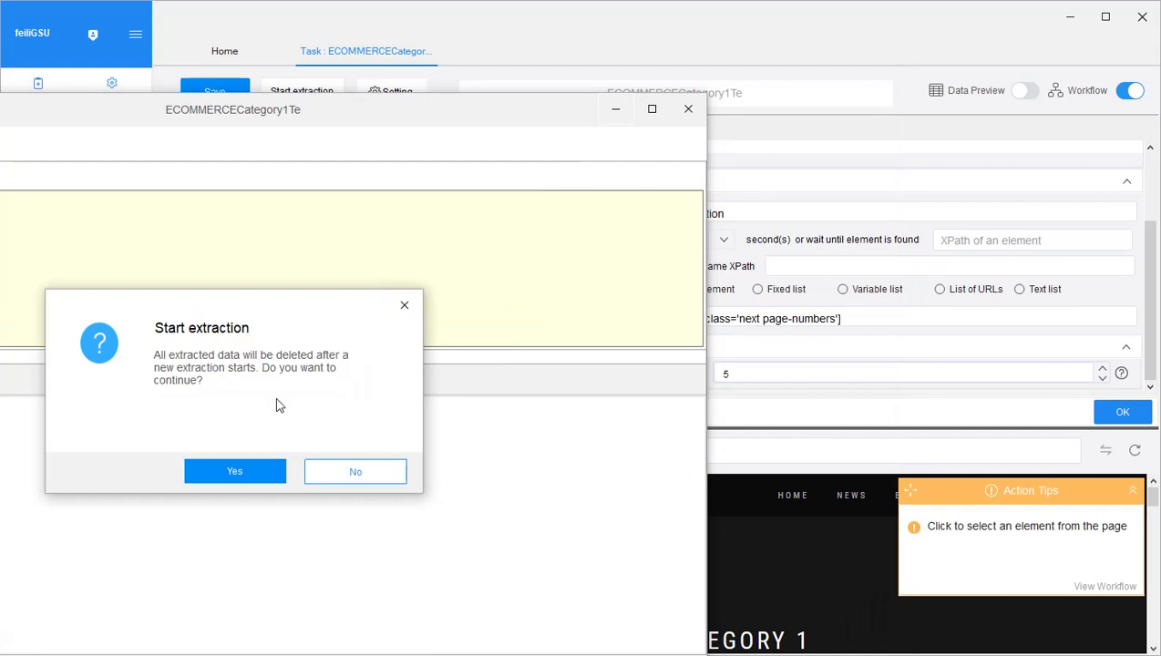
{"action": "left_click", "coordinate": [264, 476]}
{"action": "left_click_drag", "start_coordinate": [187, 111], "coordinate": [466, 62]}
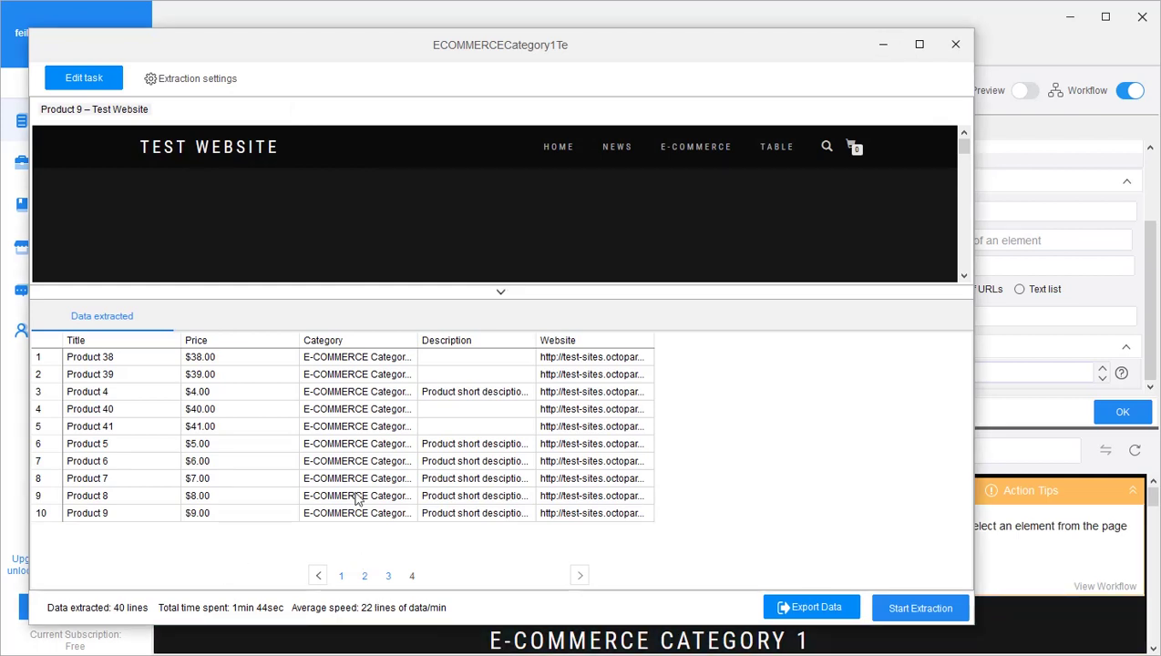
Step: Browse result pages 3 and 2, then close the extraction window and confirm quitting
{"action": "left_click", "coordinate": [389, 578]}
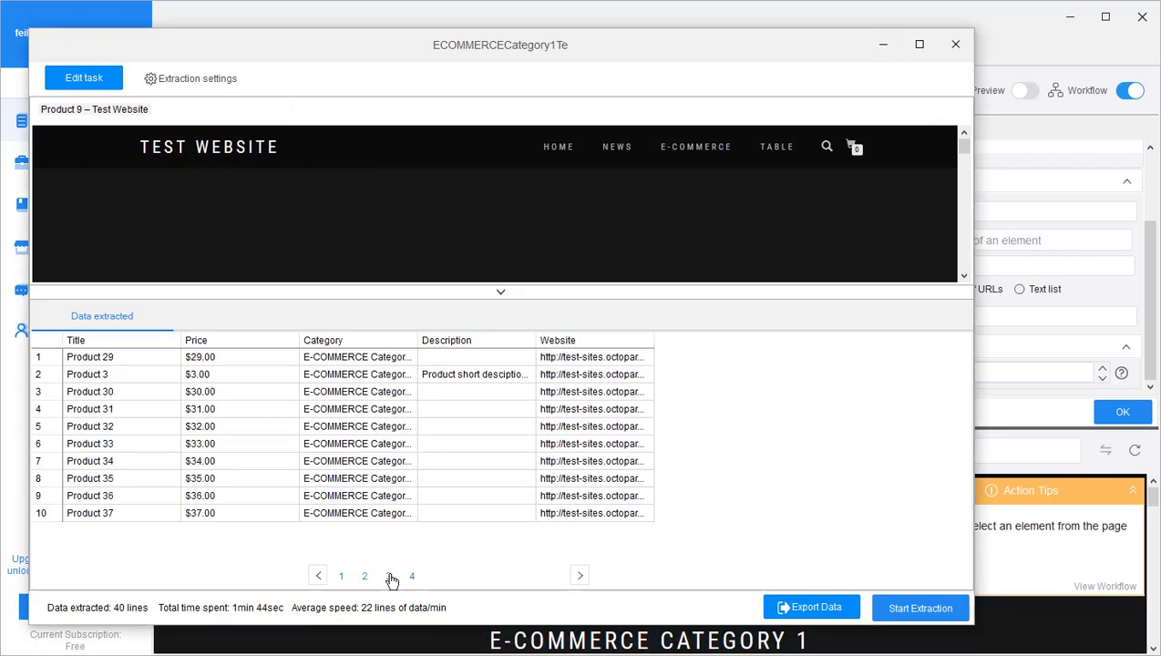
{"action": "left_click", "coordinate": [364, 579]}
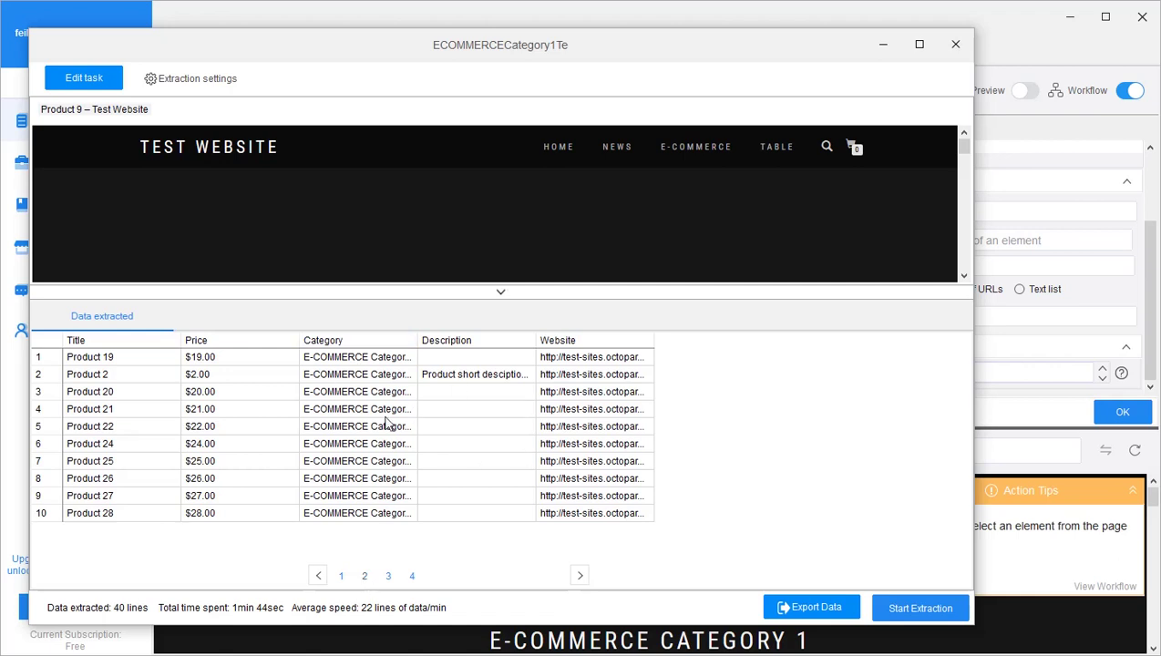
{"action": "left_click", "coordinate": [956, 45]}
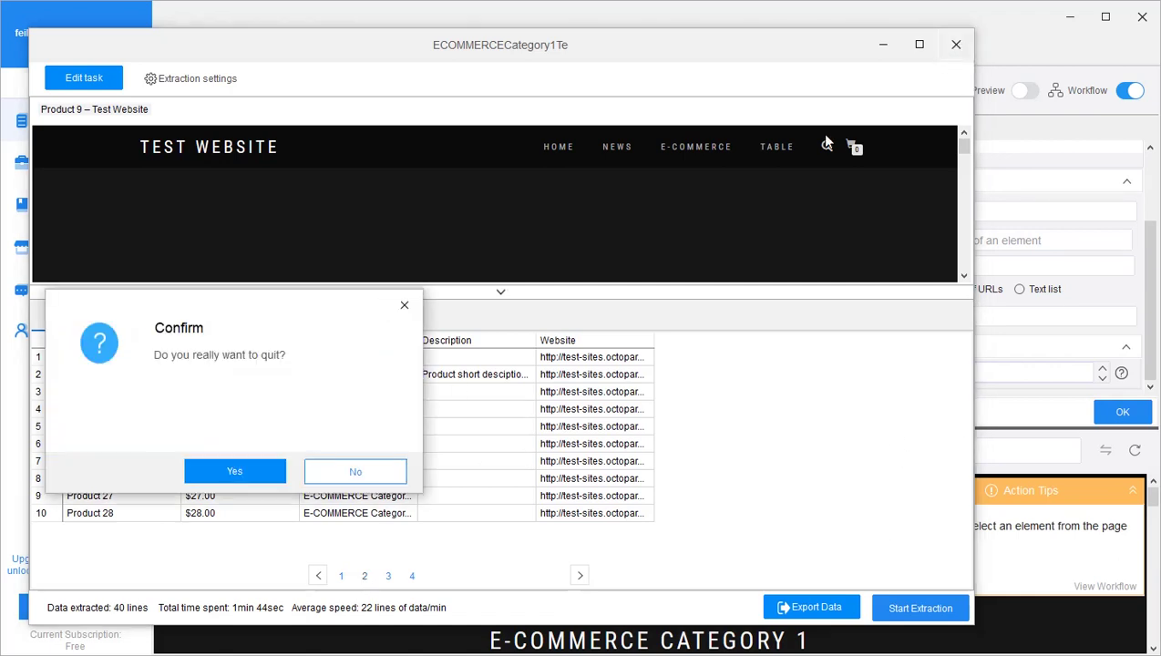
{"action": "left_click", "coordinate": [262, 479]}
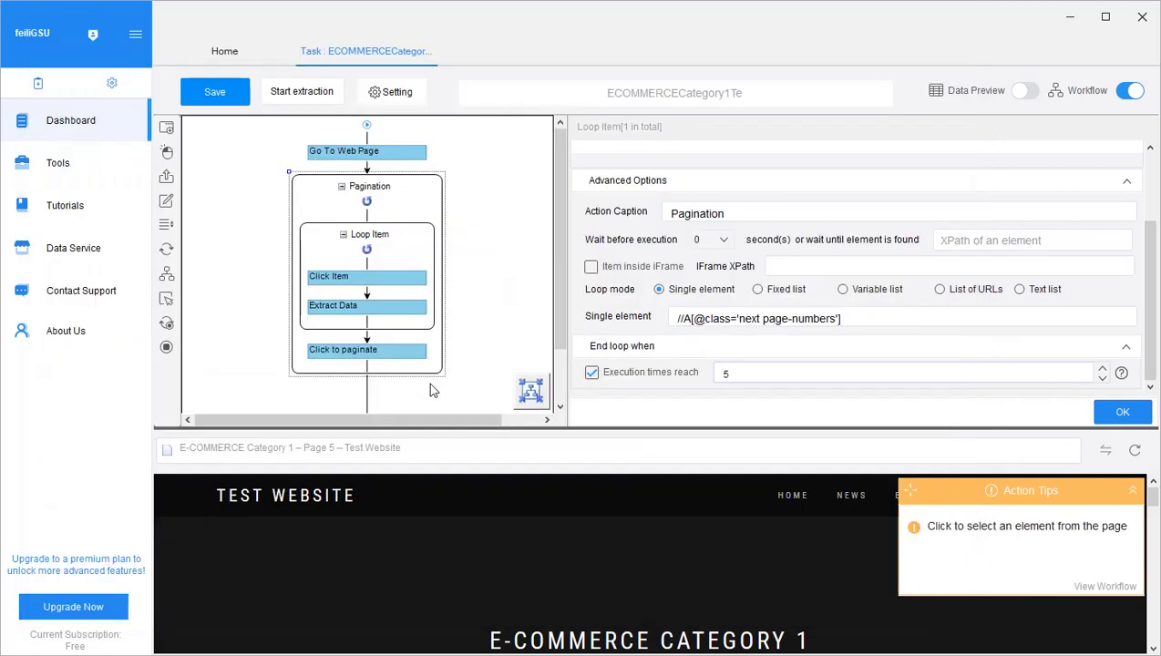